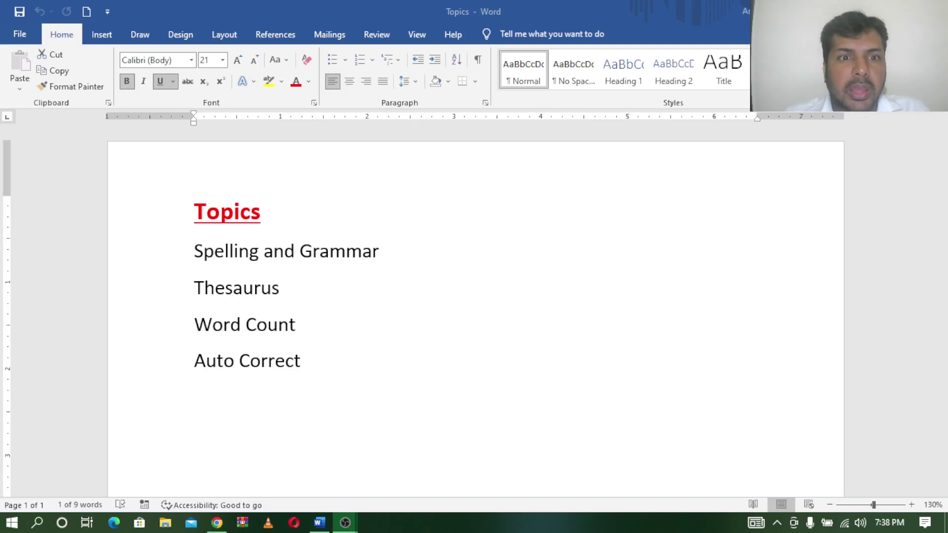
- Highlight the Topics heading, then each topic: Spelling and Grammar, Thesaurus, Word Count, Auto Correct
{"action": "key", "text": "shift+Down"}
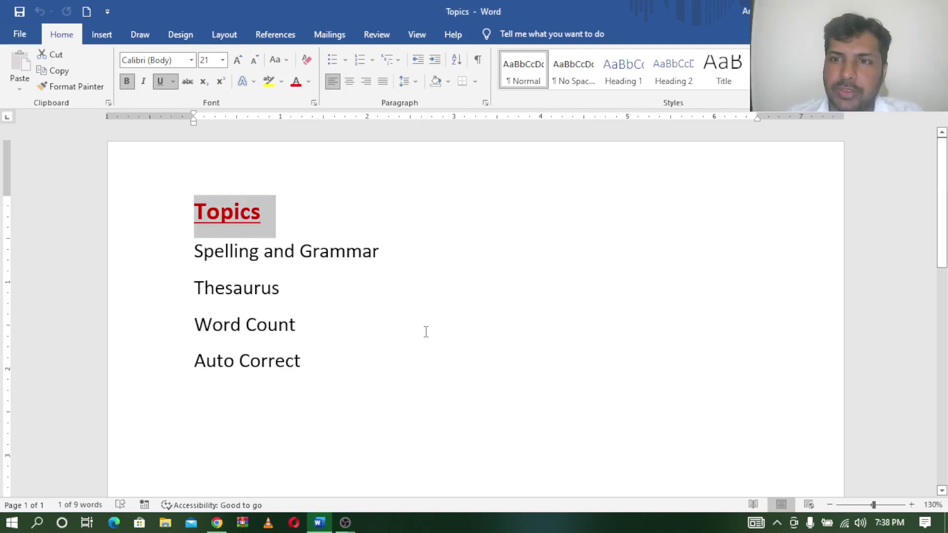
{"action": "left_click", "coordinate": [426, 331]}
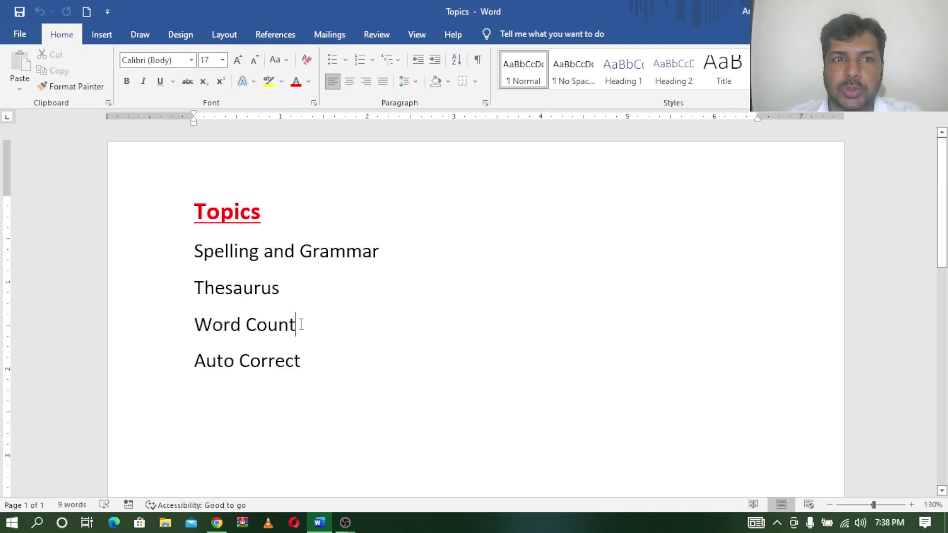
{"action": "key", "text": "ctrl+Home"}
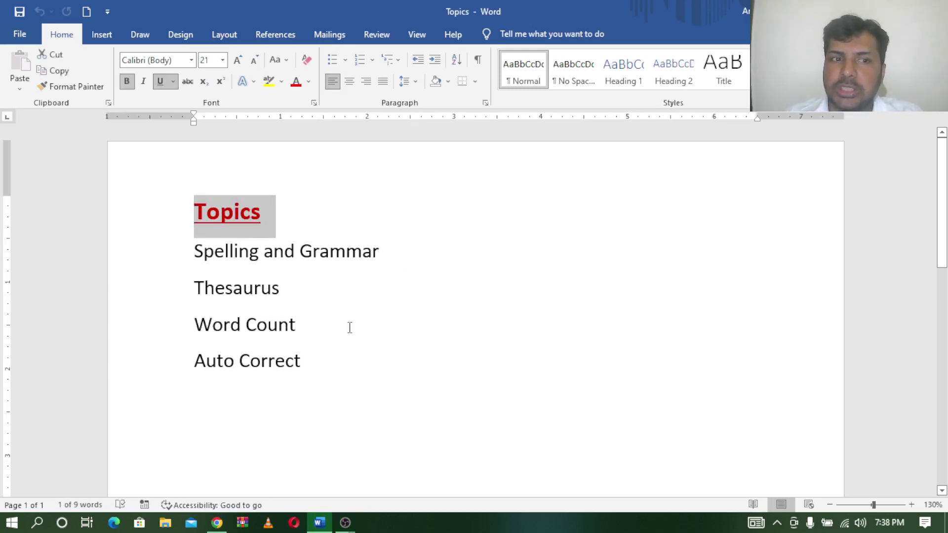
{"action": "left_click_drag", "start_coordinate": [194, 250], "coordinate": [336, 270]}
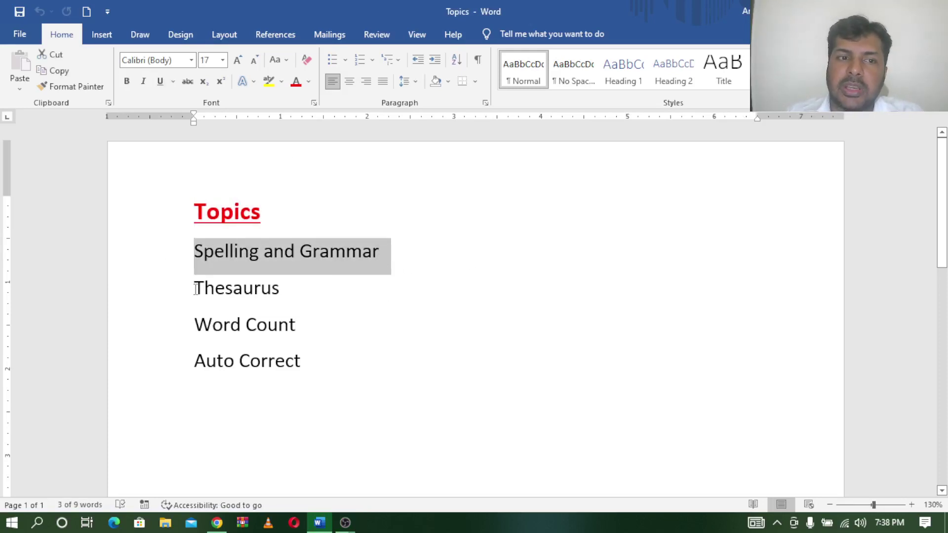
{"action": "left_click_drag", "start_coordinate": [195, 289], "coordinate": [299, 286]}
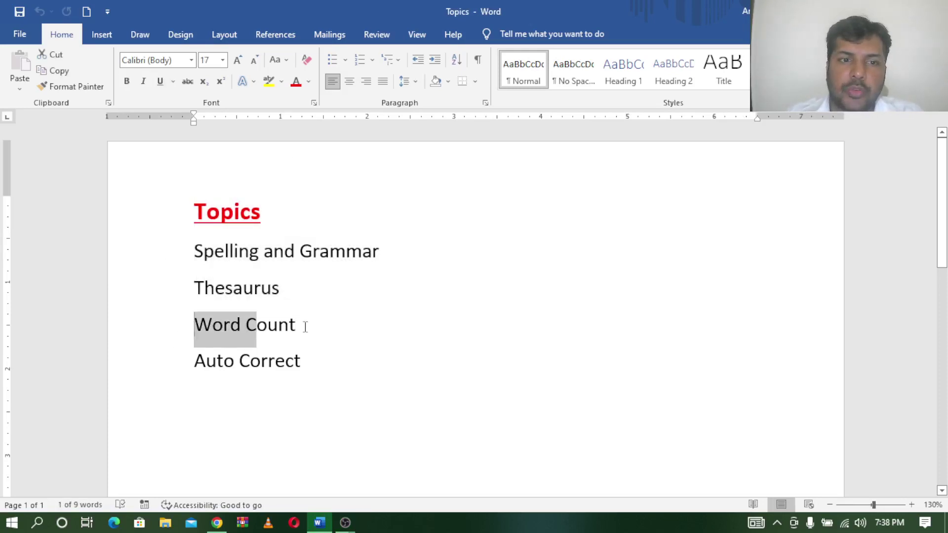
{"action": "left_click_drag", "start_coordinate": [194, 326], "coordinate": [306, 327]}
{"action": "left_click_drag", "start_coordinate": [198, 360], "coordinate": [318, 361]}
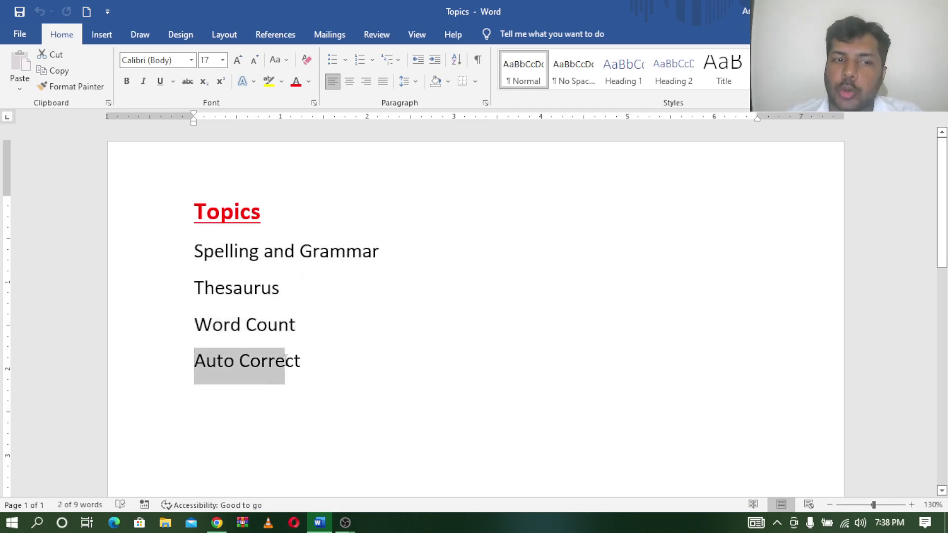
- Leave the YouTube playlists page in Chrome and return to the Topics document in Word
{"action": "left_click", "coordinate": [630, 397]}
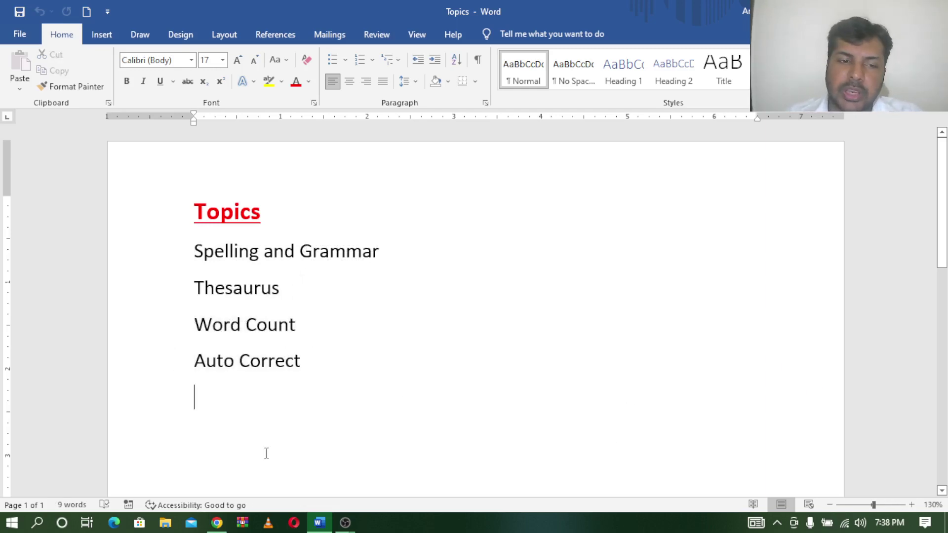
{"action": "left_click", "coordinate": [217, 523]}
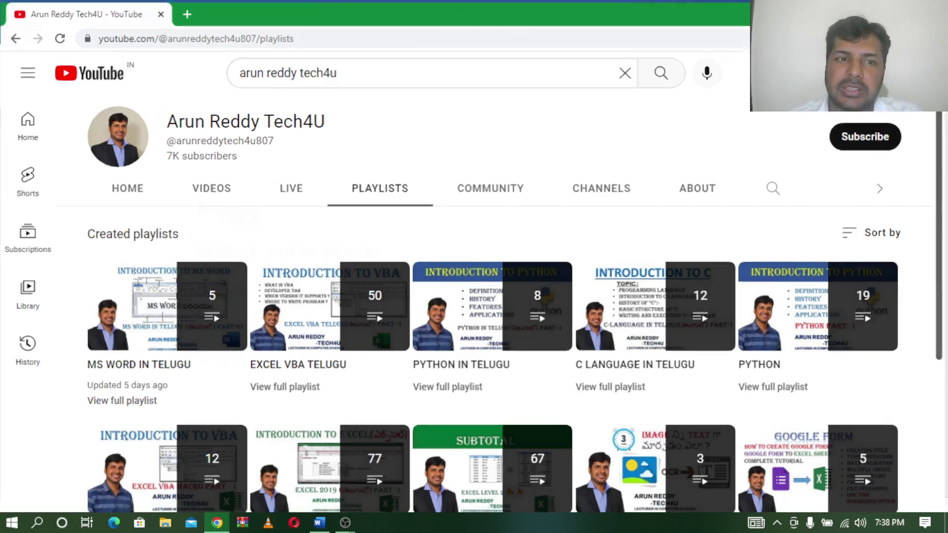
{"action": "key", "text": "alt+Tab"}
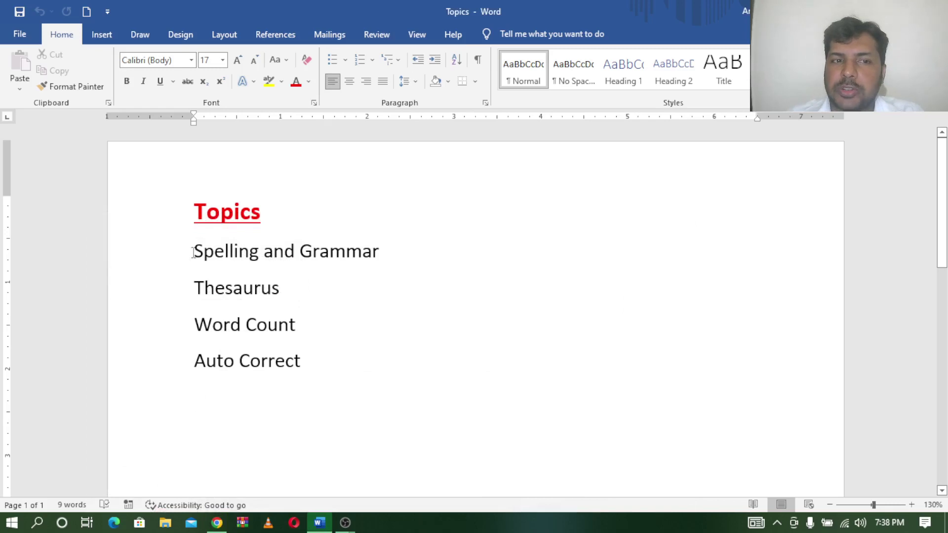
- Re-highlight the Spelling and Grammar and Auto Correct lines, then add an empty line below Auto Correct
{"action": "left_click_drag", "start_coordinate": [193, 252], "coordinate": [378, 253]}
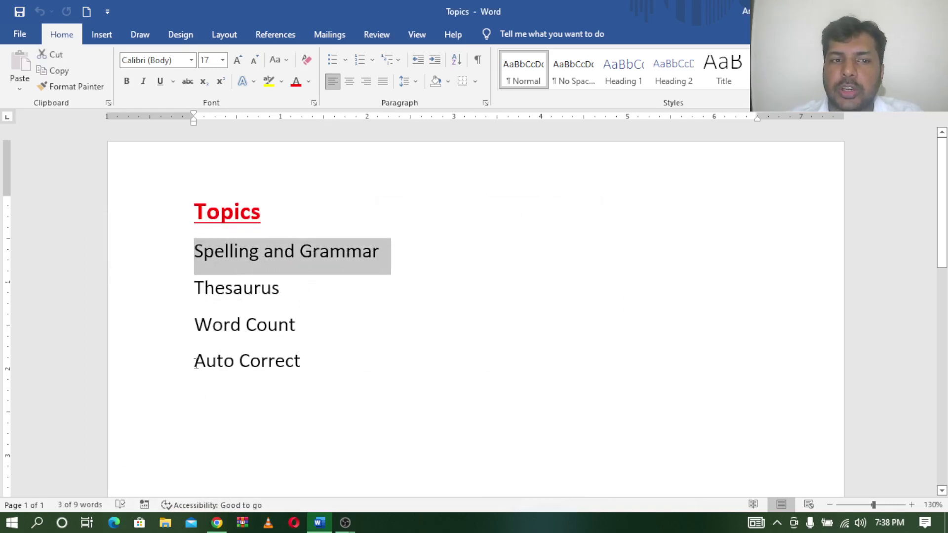
{"action": "triple_click", "coordinate": [230, 364]}
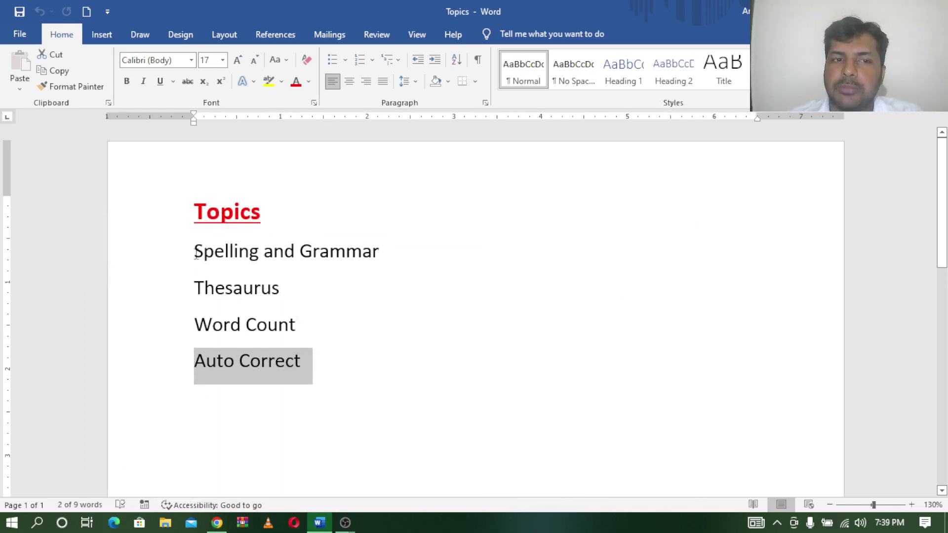
{"action": "left_click_drag", "start_coordinate": [196, 253], "coordinate": [383, 251]}
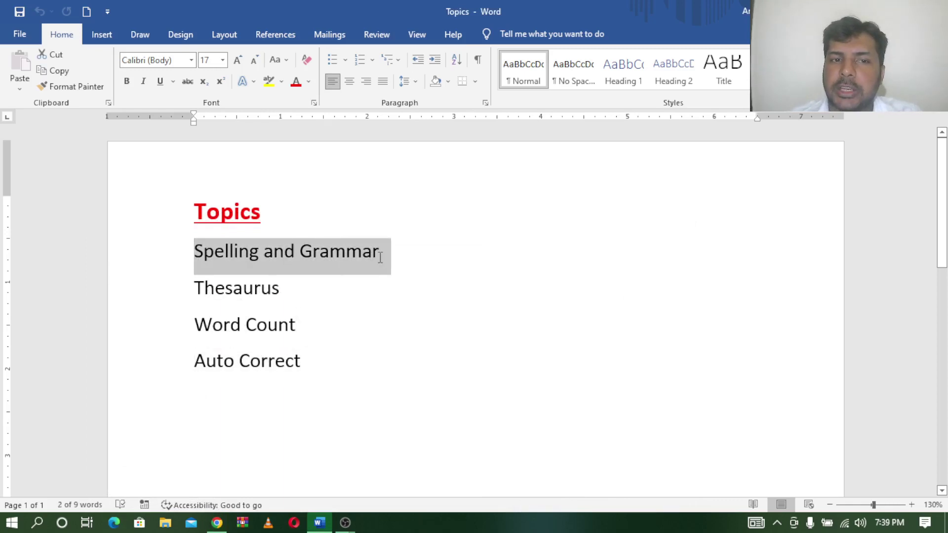
{"action": "left_click", "coordinate": [449, 413]}
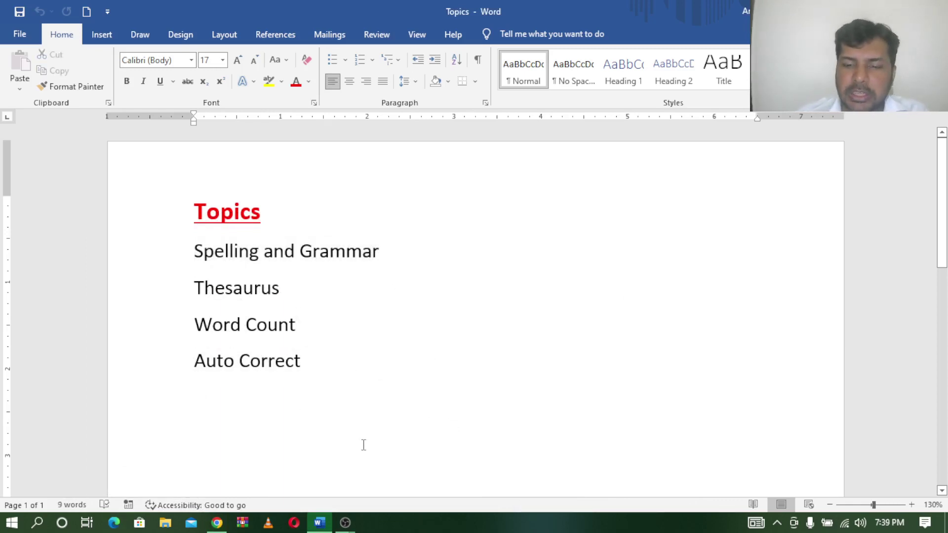
{"action": "key", "text": "Return"}
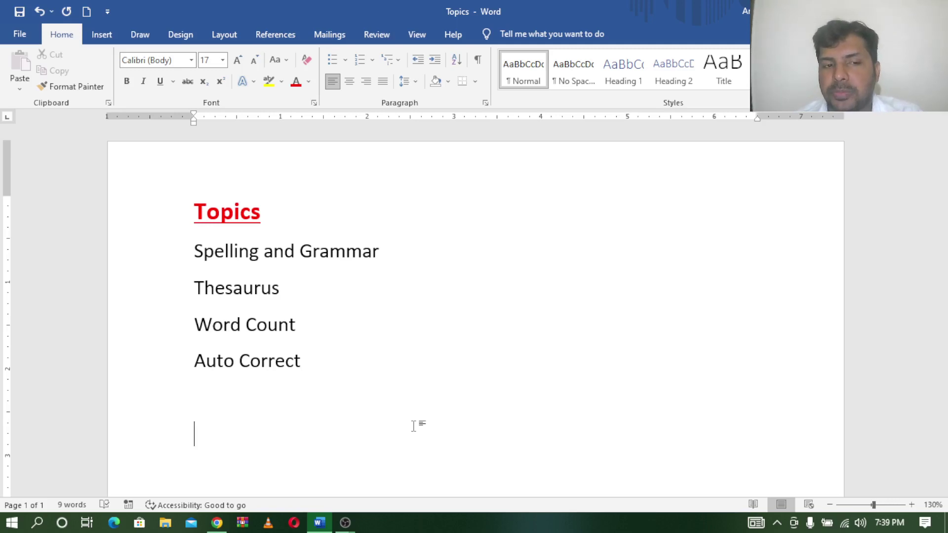
- Type the misspelled sentence 'Thi si very good opertunity', fixing 'vry' to 'very' along the way
{"action": "type", "text": "th"}
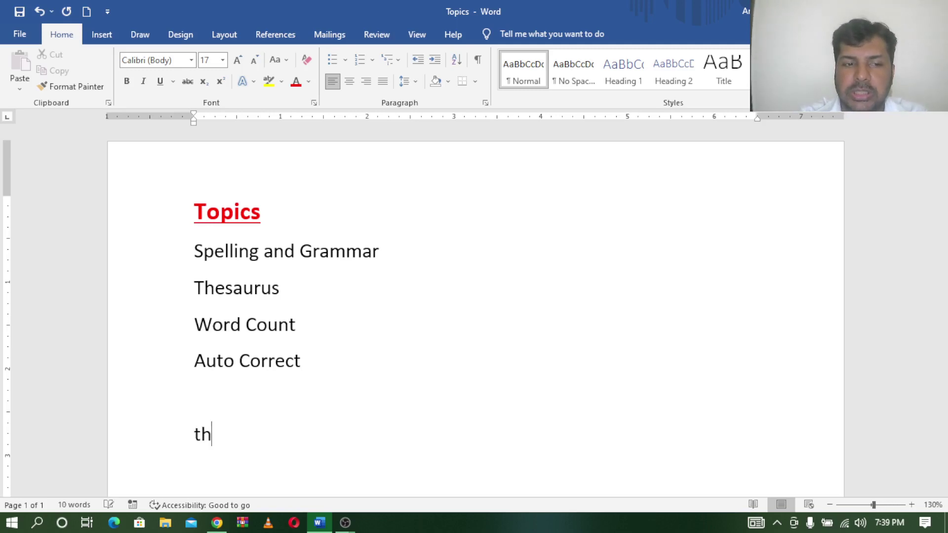
{"action": "type", "text": "i"}
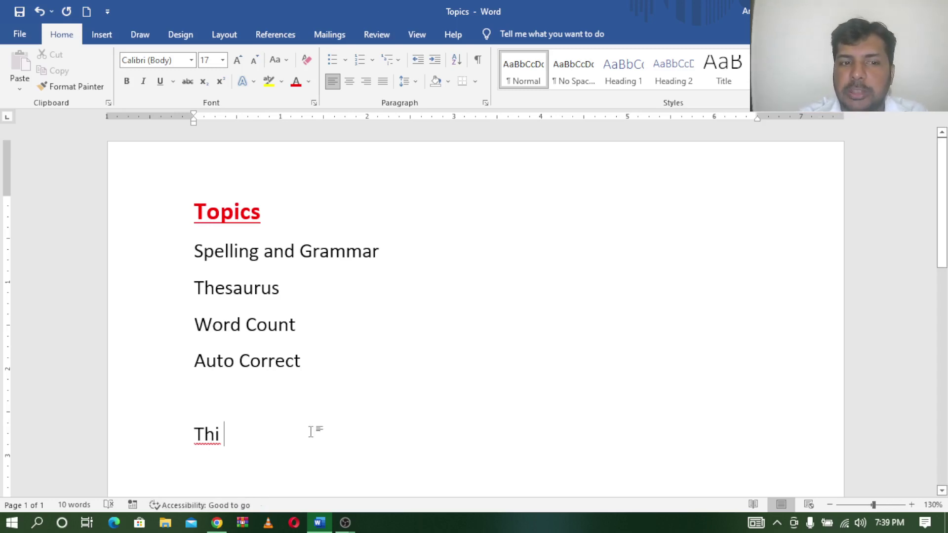
{"action": "type", "text": "si "}
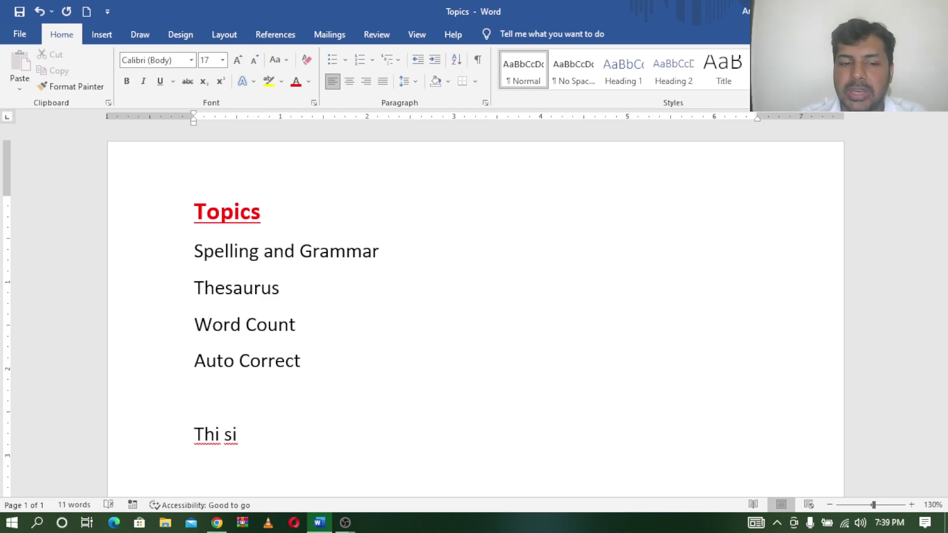
{"action": "type", "text": "vry"}
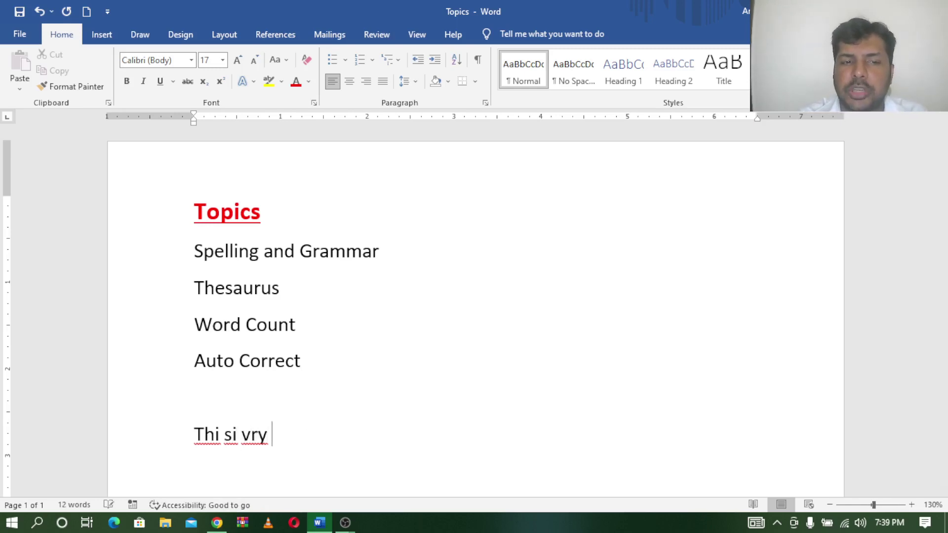
{"action": "key", "text": "BackSpace"}
{"action": "key", "text": "BackSpace"}
{"action": "key", "text": "BackSpace"}
{"action": "type", "text": "ery "}
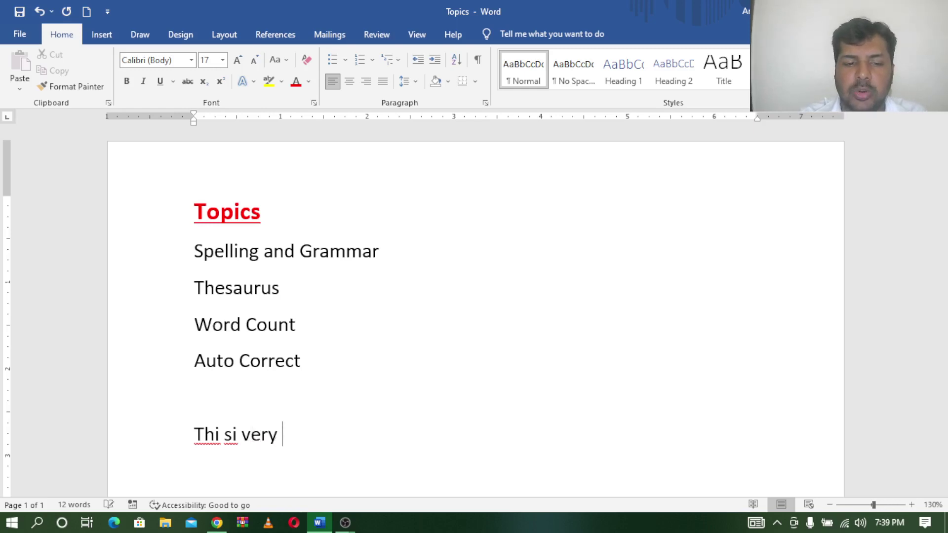
{"action": "type", "text": "good op"}
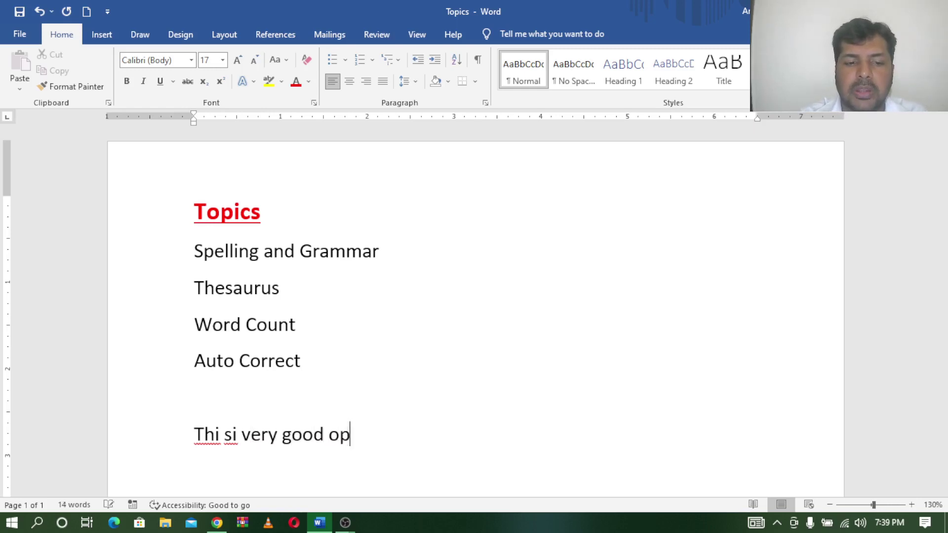
{"action": "type", "text": "ertu"}
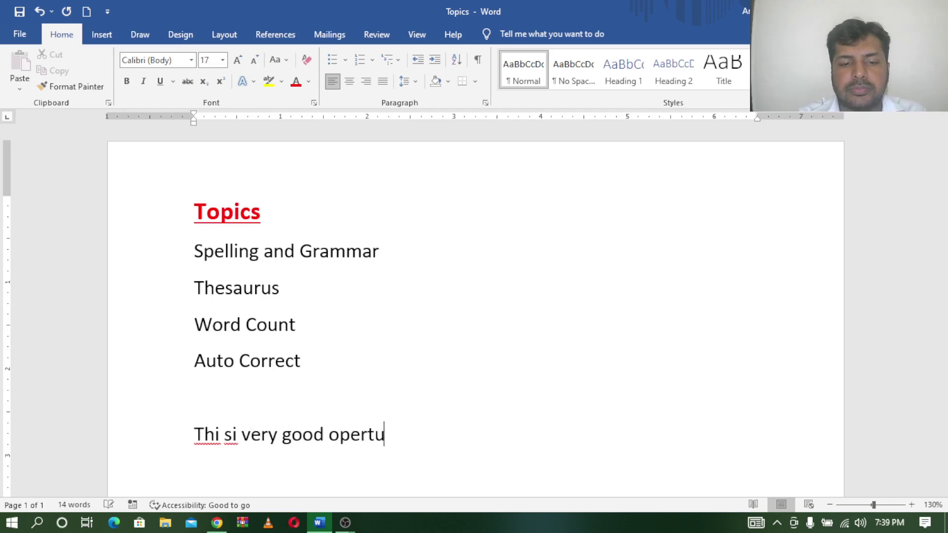
{"action": "type", "text": "nity"}
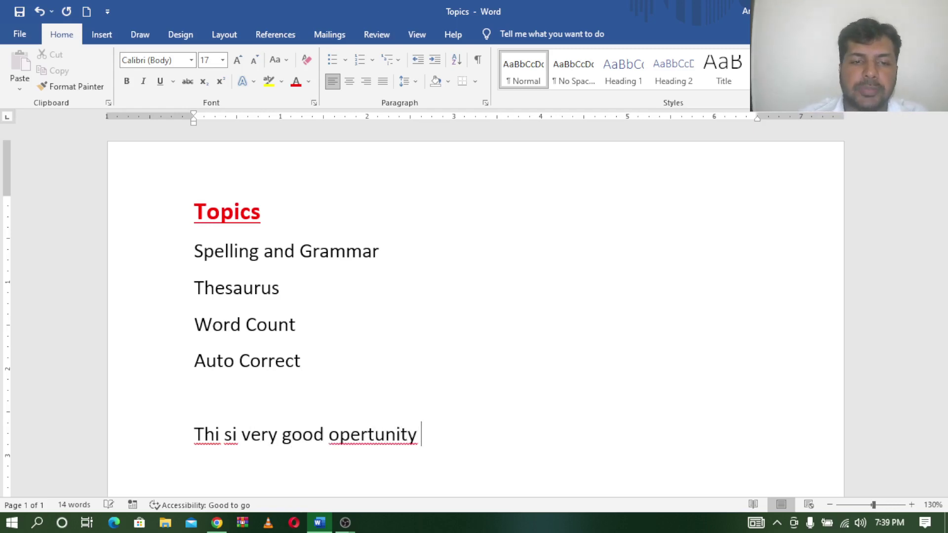
{"action": "right_click", "coordinate": [384, 434]}
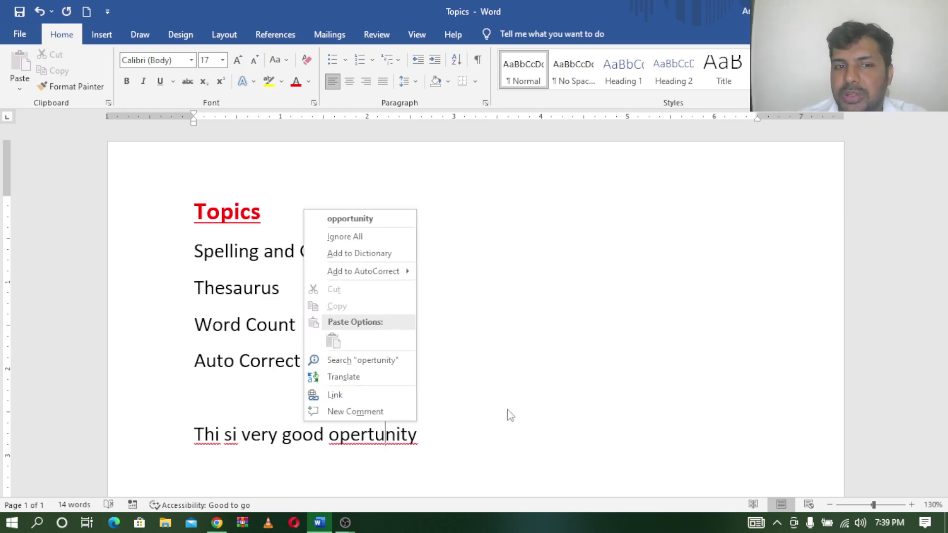
{"action": "left_click", "coordinate": [591, 384]}
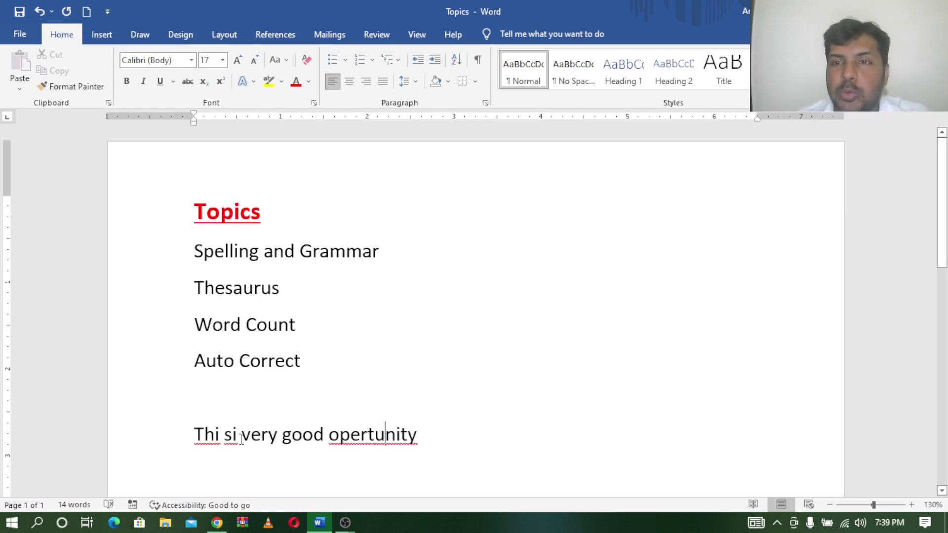
{"action": "mouse_move", "coordinate": [206, 434]}
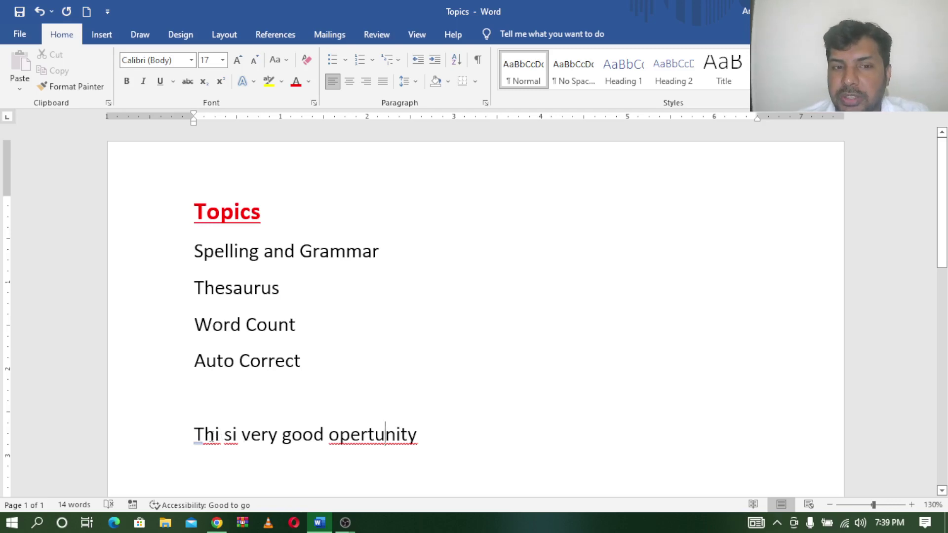
{"action": "right_click", "coordinate": [209, 437]}
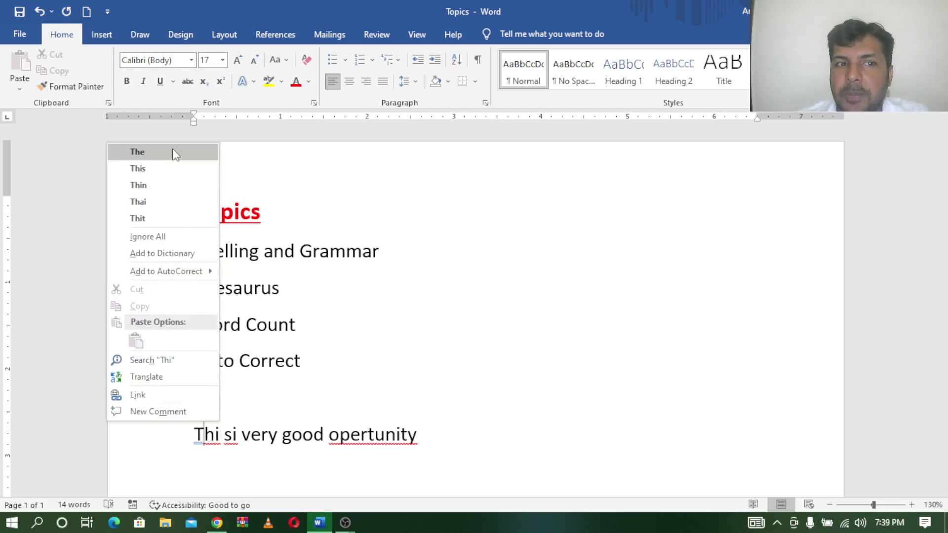
{"action": "left_click", "coordinate": [241, 230]}
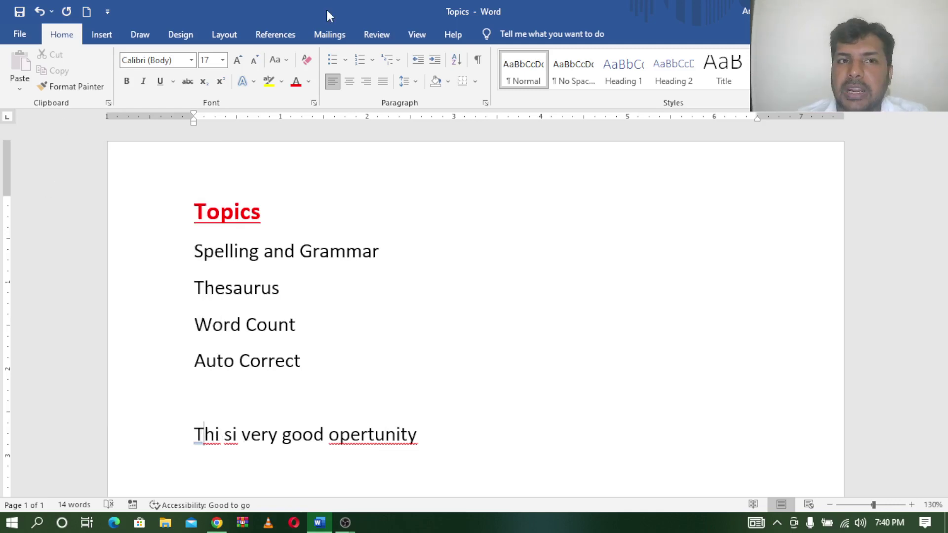
- Run Spelling & Grammar from the Review tab, accepting 'This', 'is' and 'opportunity'
{"action": "left_click", "coordinate": [380, 35]}
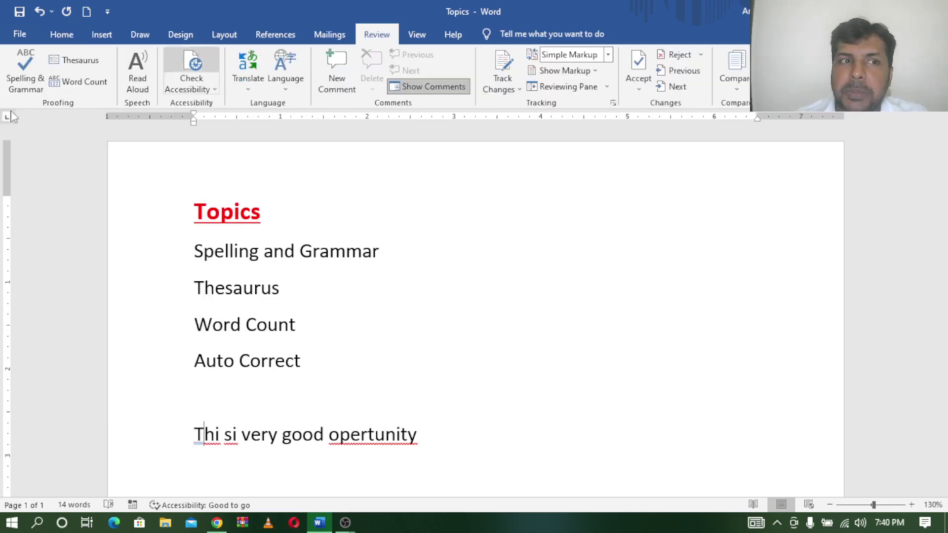
{"action": "left_click", "coordinate": [20, 73]}
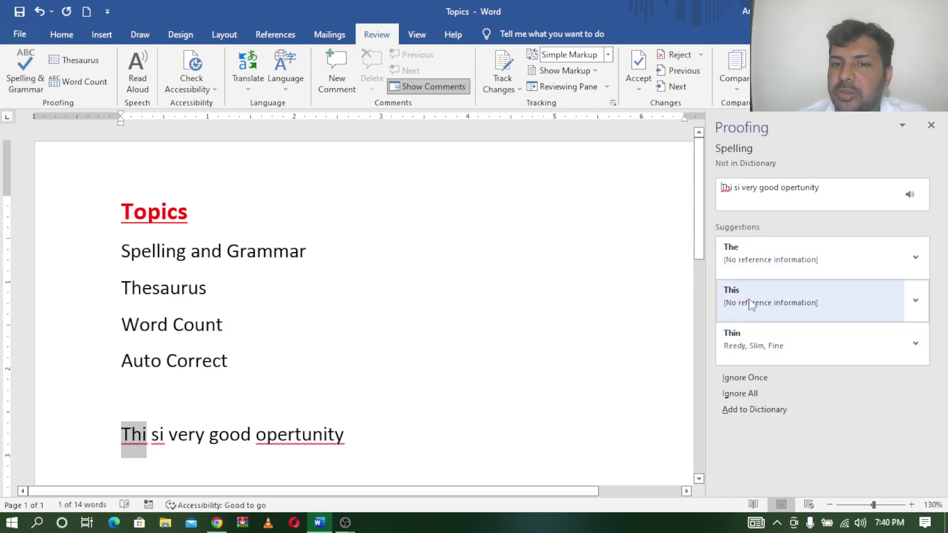
{"action": "left_click", "coordinate": [750, 304]}
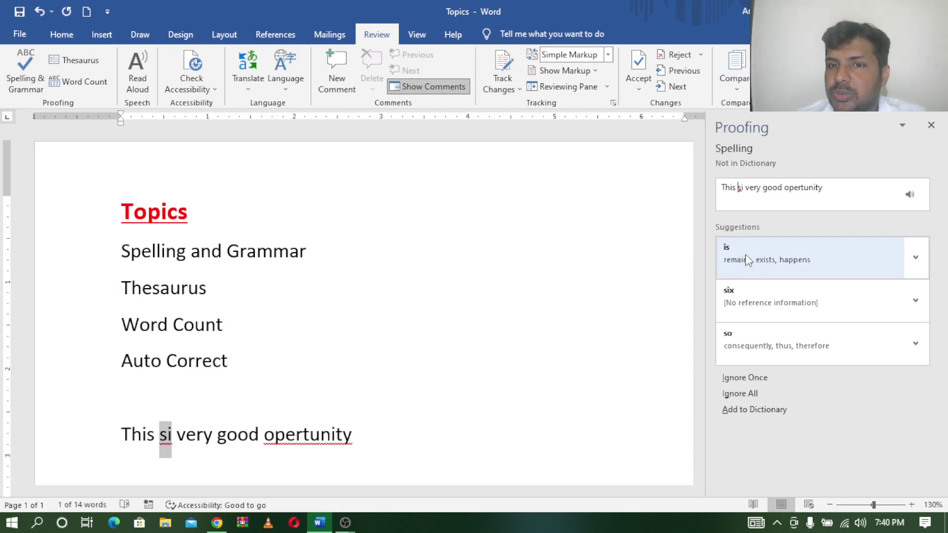
{"action": "left_click", "coordinate": [747, 256]}
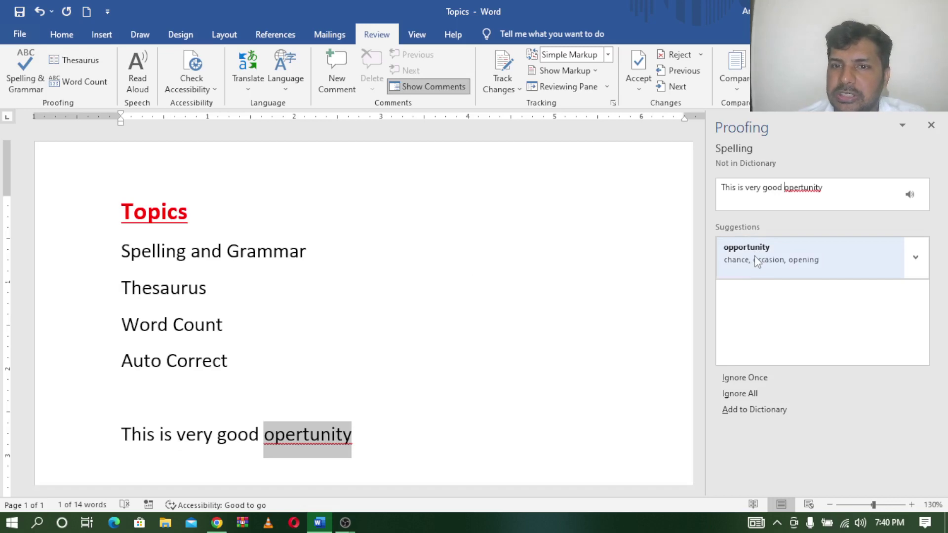
{"action": "left_click", "coordinate": [756, 261]}
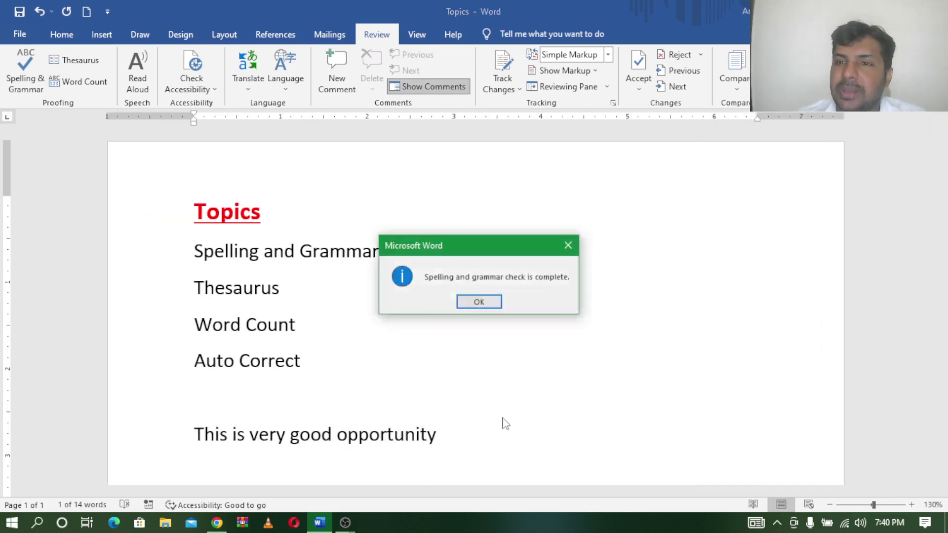
- Dismiss the spell-check completion notice and trim the last word back to 'op'
{"action": "left_click", "coordinate": [479, 302]}
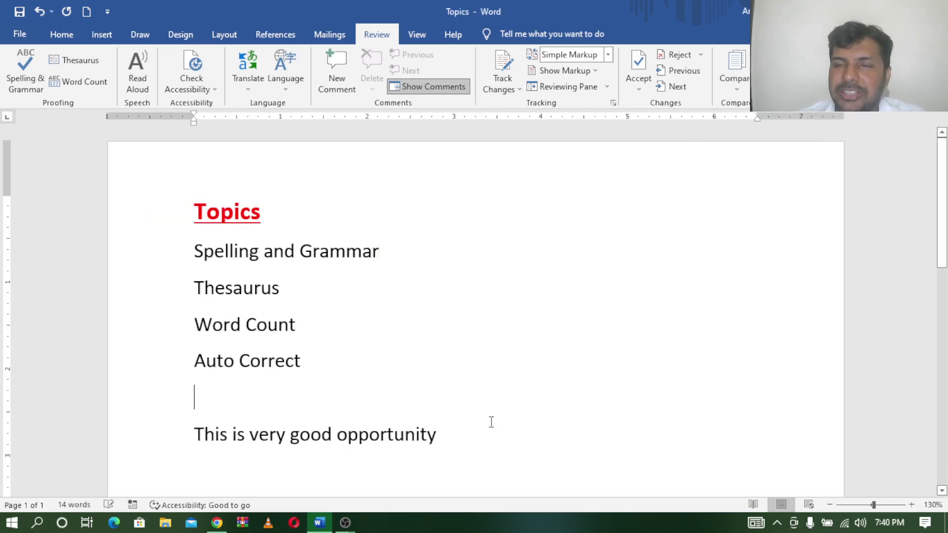
{"action": "left_click", "coordinate": [451, 443]}
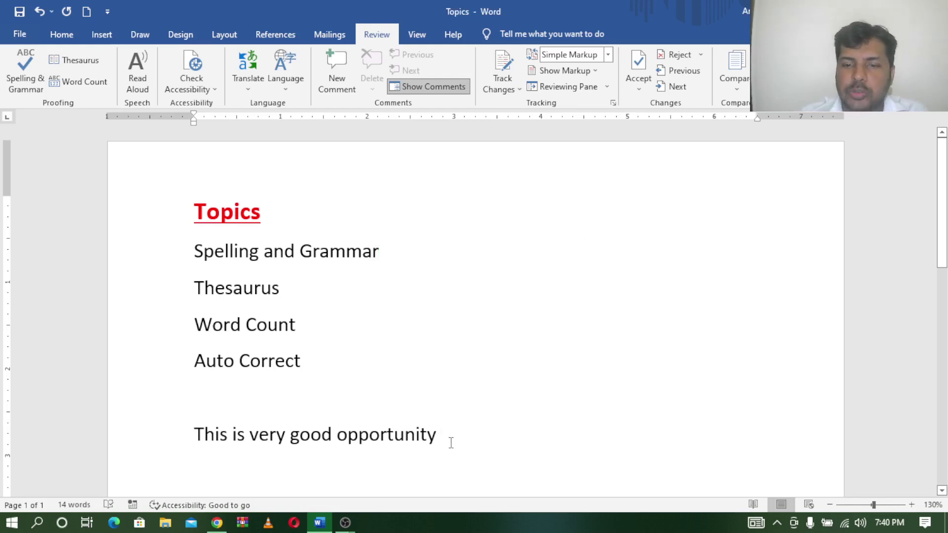
{"action": "key", "text": "BackSpace"}
{"action": "key", "text": "BackSpace"}
{"action": "key", "text": "BackSpace"}
{"action": "key", "text": "BackSpace"}
{"action": "key", "text": "BackSpace"}
{"action": "key", "text": "BackSpace"}
{"action": "key", "text": "BackSpace"}
{"action": "key", "text": "BackSpace"}
{"action": "key", "text": "BackSpace"}
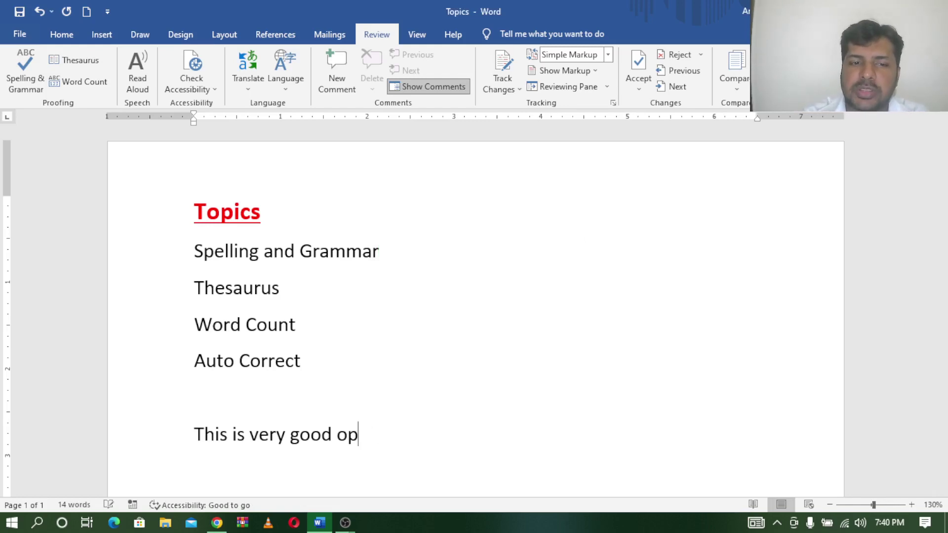
- Retype the last word so the sentence ends with the misspelling 'optio'
{"action": "type", "text": "tion"}
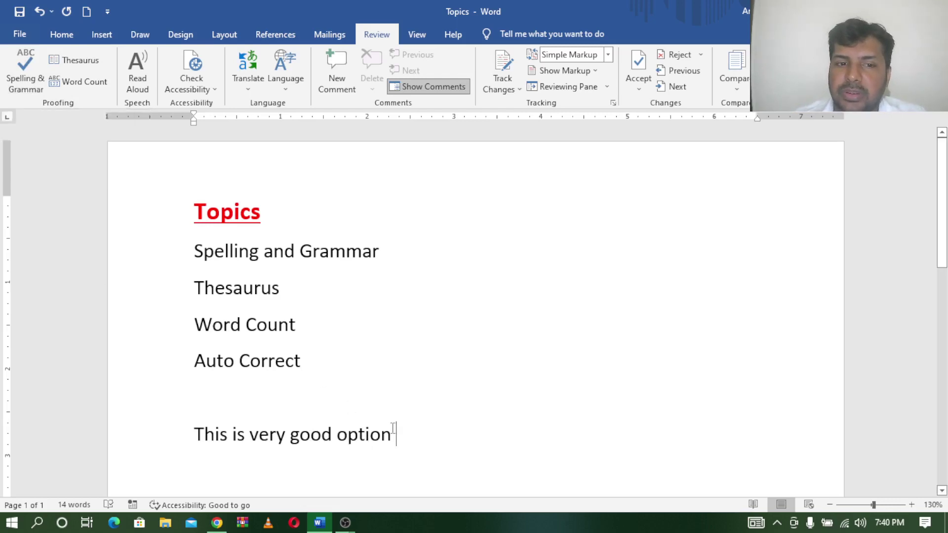
{"action": "key", "text": "BackSpace"}
{"action": "key", "text": "BackSpace"}
{"action": "key", "text": "BackSpace"}
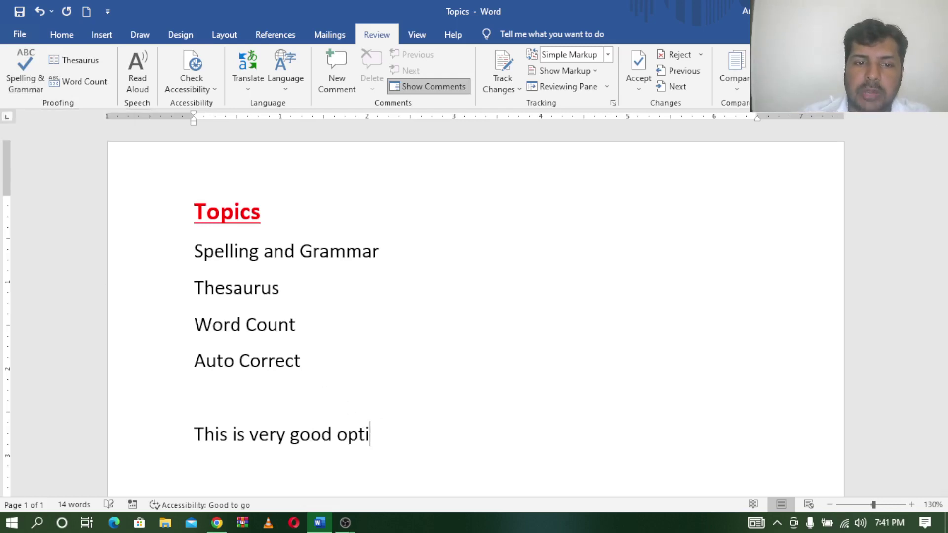
{"action": "type", "text": "o"}
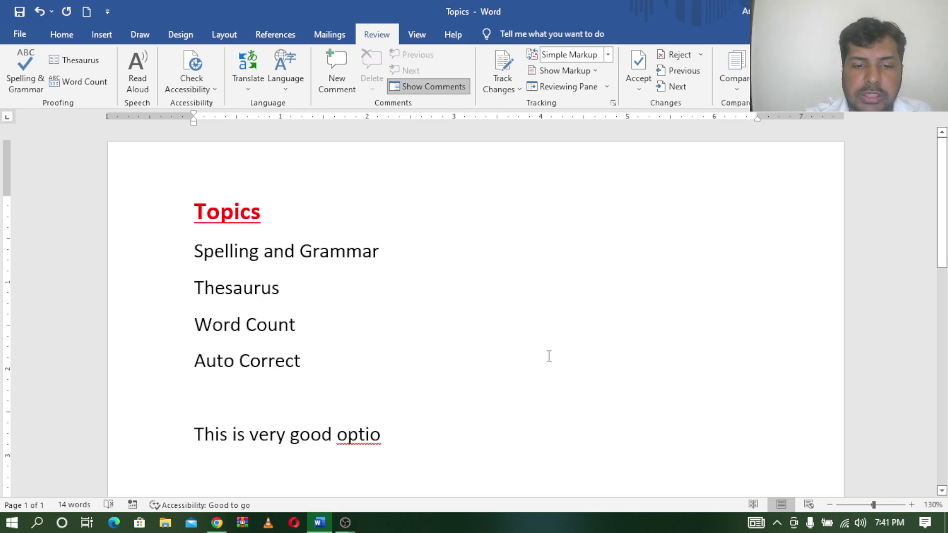
- Run the spelling check with F7 and accept the suggestion 'option' for 'optio'
{"action": "key", "text": "F7"}
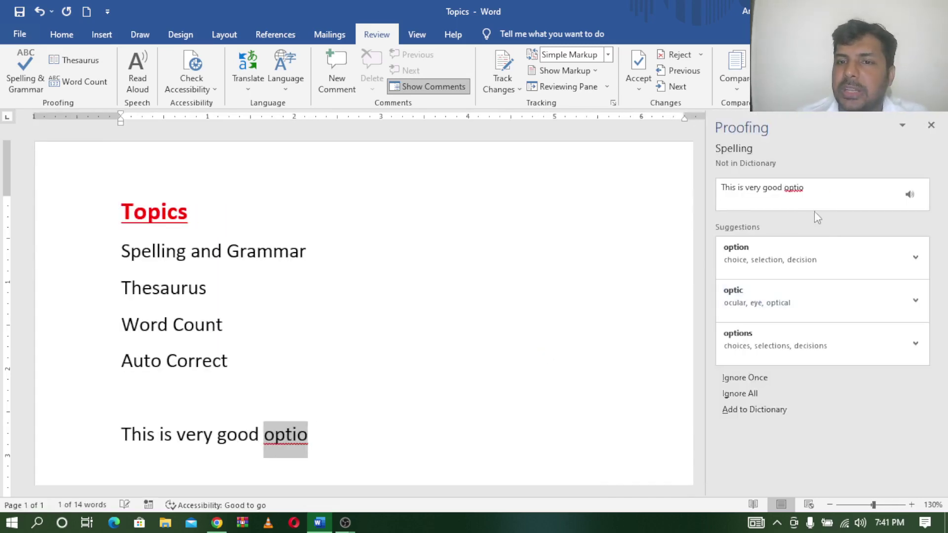
{"action": "left_click", "coordinate": [737, 263]}
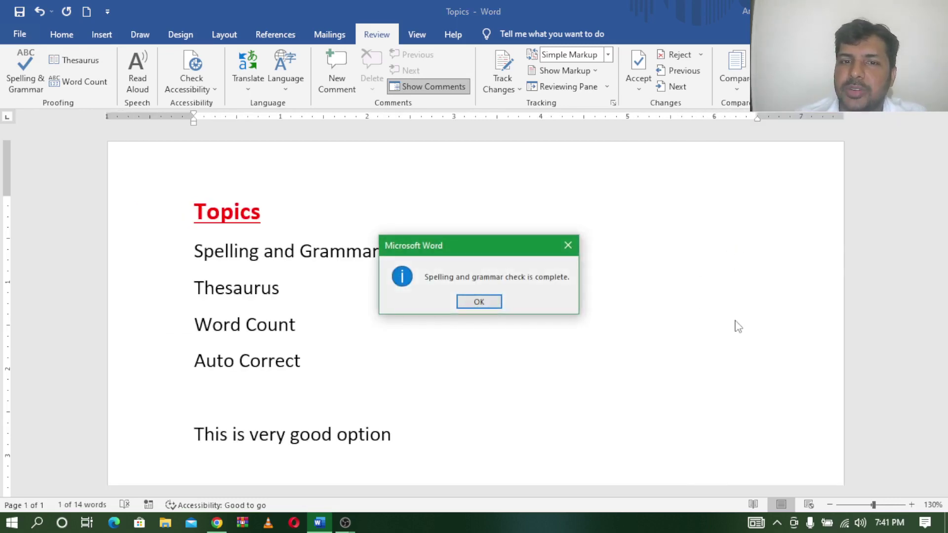
{"action": "left_click", "coordinate": [496, 304]}
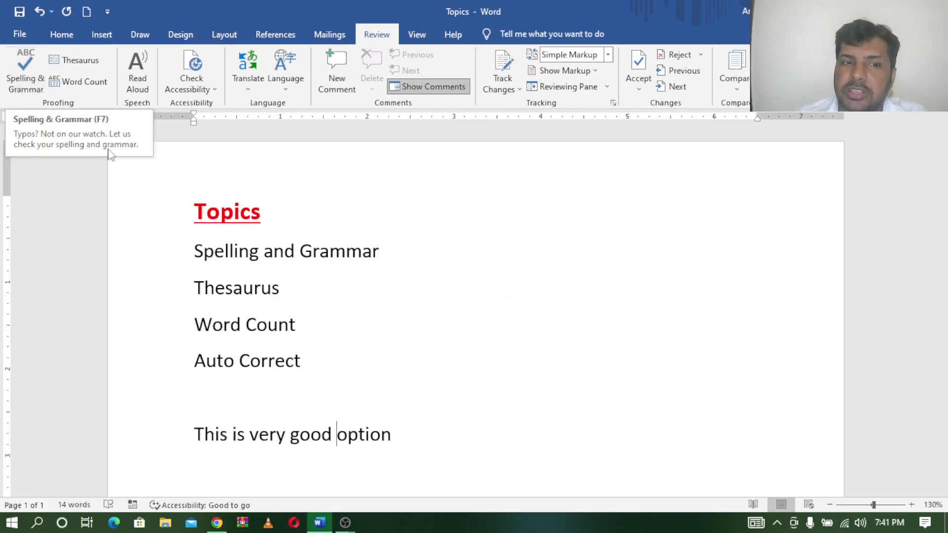
{"action": "right_click", "coordinate": [373, 430]}
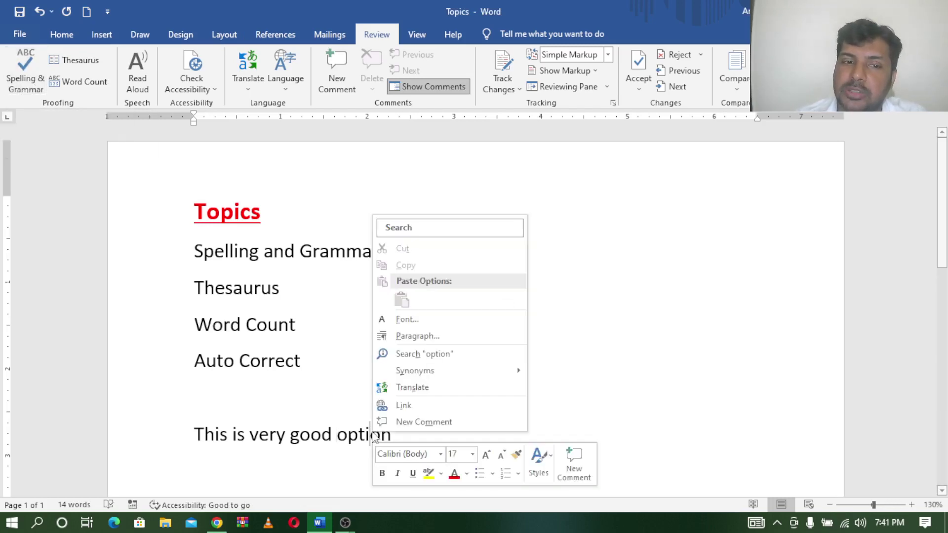
{"action": "left_click", "coordinate": [679, 265]}
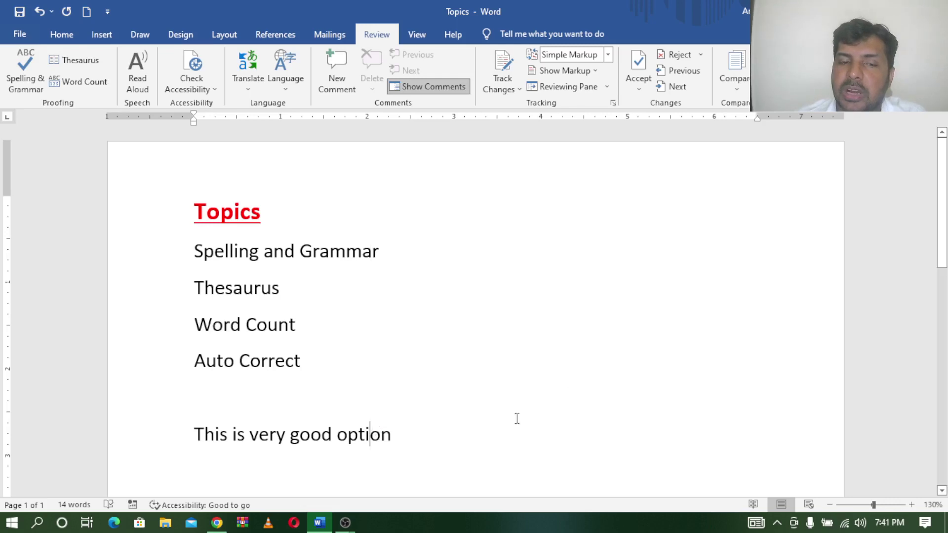
{"action": "left_click", "coordinate": [397, 436]}
{"action": "key", "text": "BackSpace"}
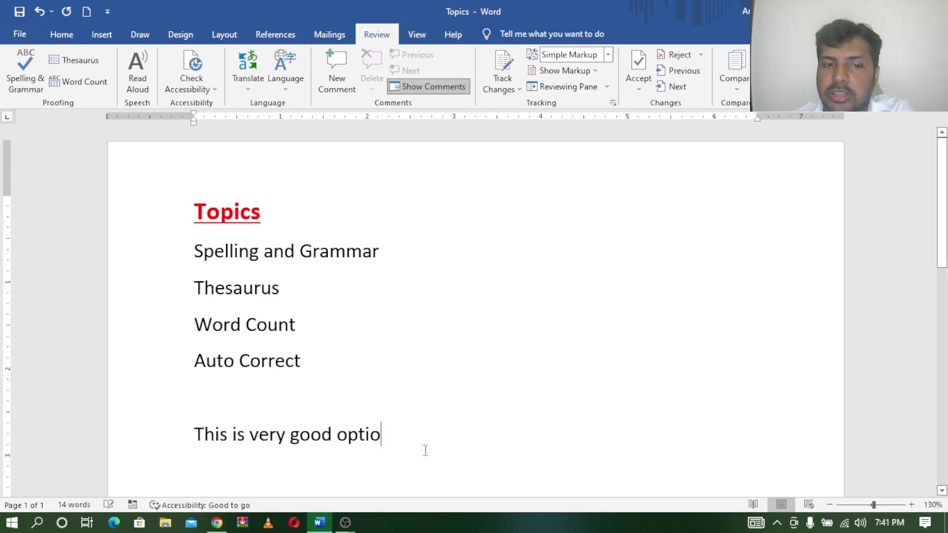
{"action": "right_click", "coordinate": [356, 436]}
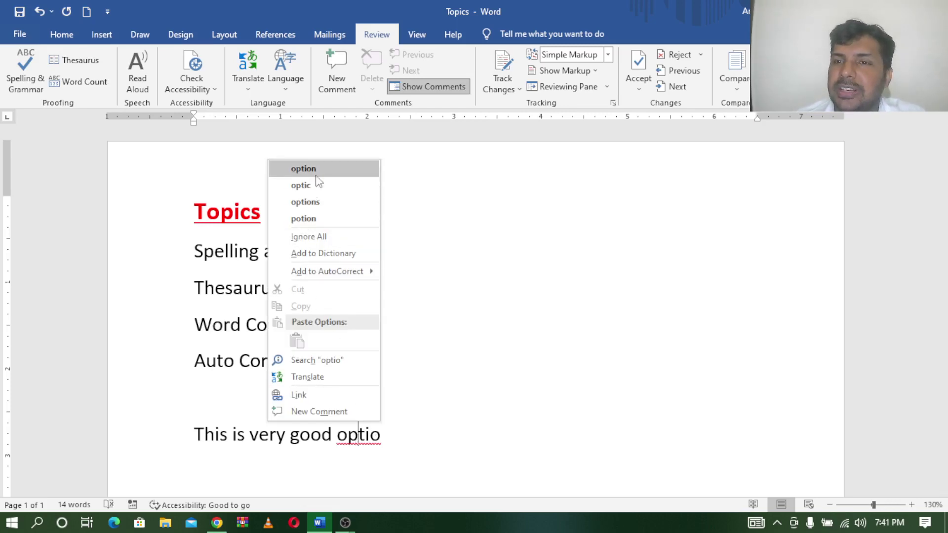
{"action": "key", "text": "Escape"}
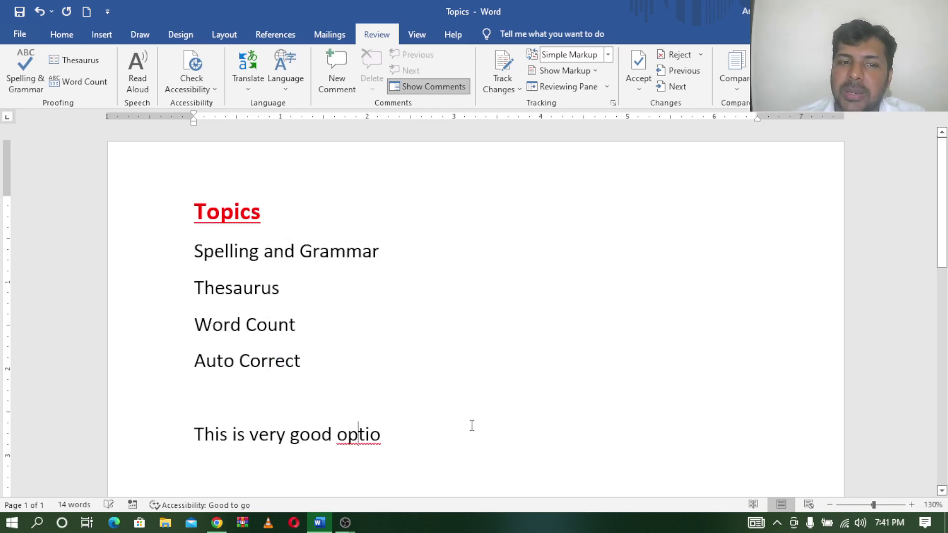
{"action": "type", "text": "n"}
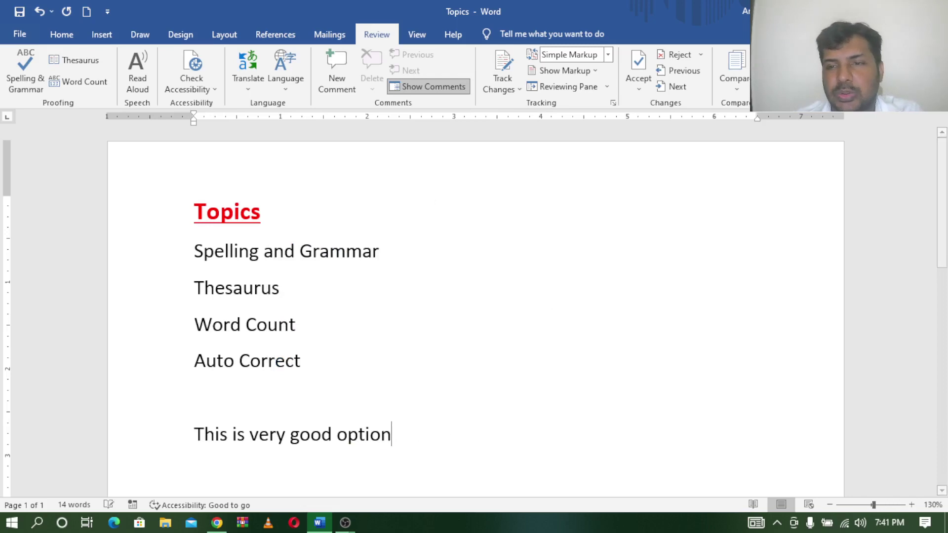
- Look up synonyms of 'opportunity' in the Thesaurus and insert 'chance' in place of 'option'
{"action": "left_click", "coordinate": [514, 422]}
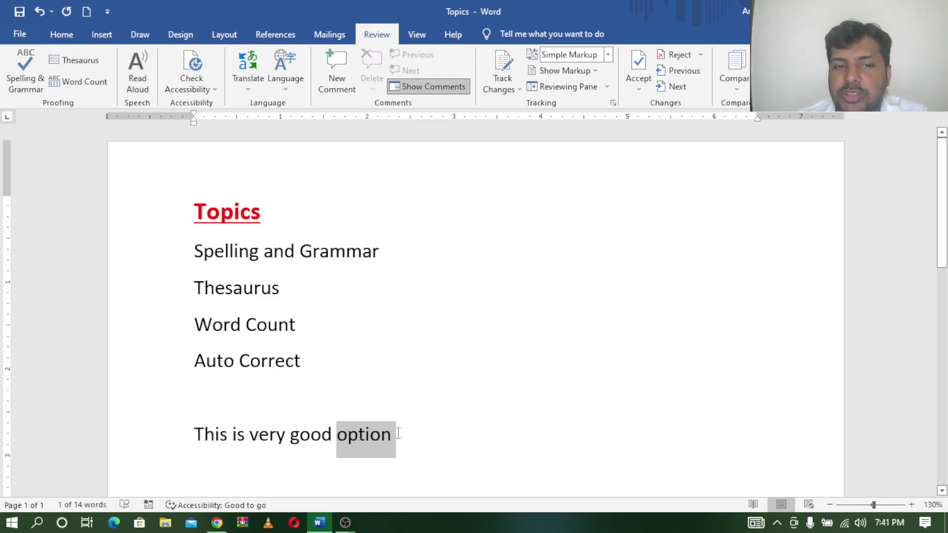
{"action": "left_click", "coordinate": [70, 60]}
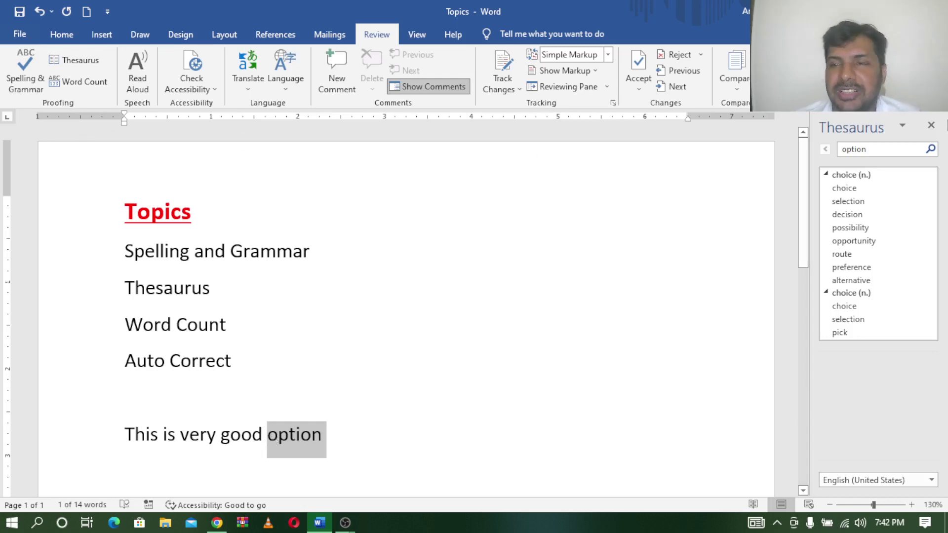
{"action": "left_click", "coordinate": [931, 127]}
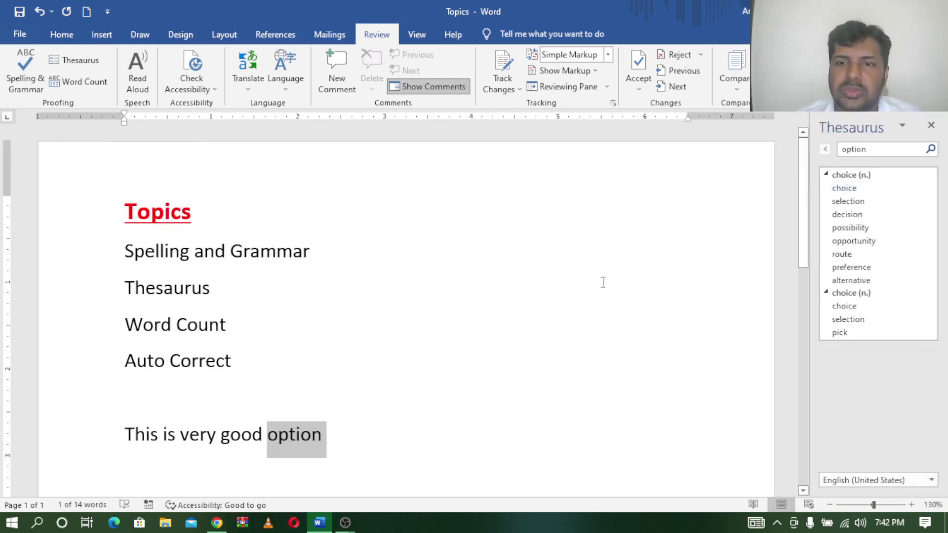
{"action": "left_click", "coordinate": [884, 241]}
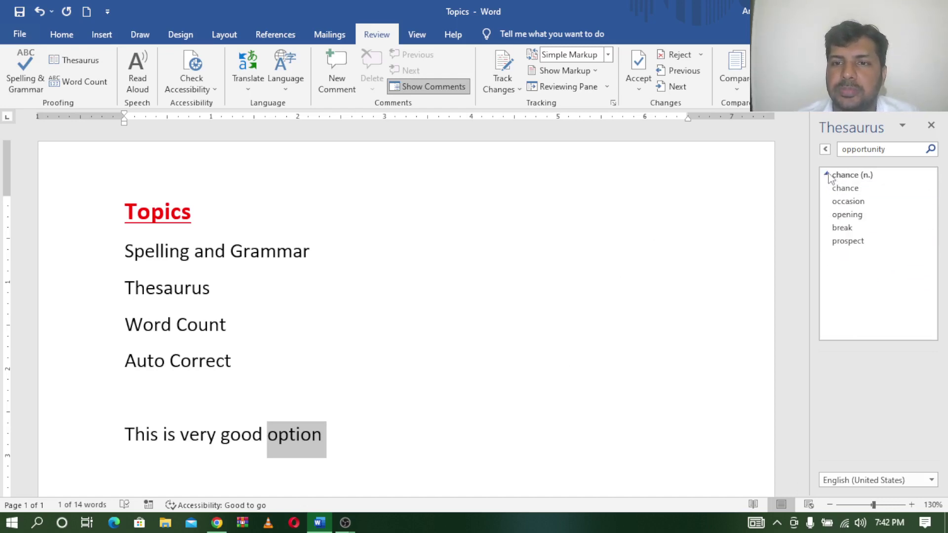
{"action": "left_click", "coordinate": [889, 148]}
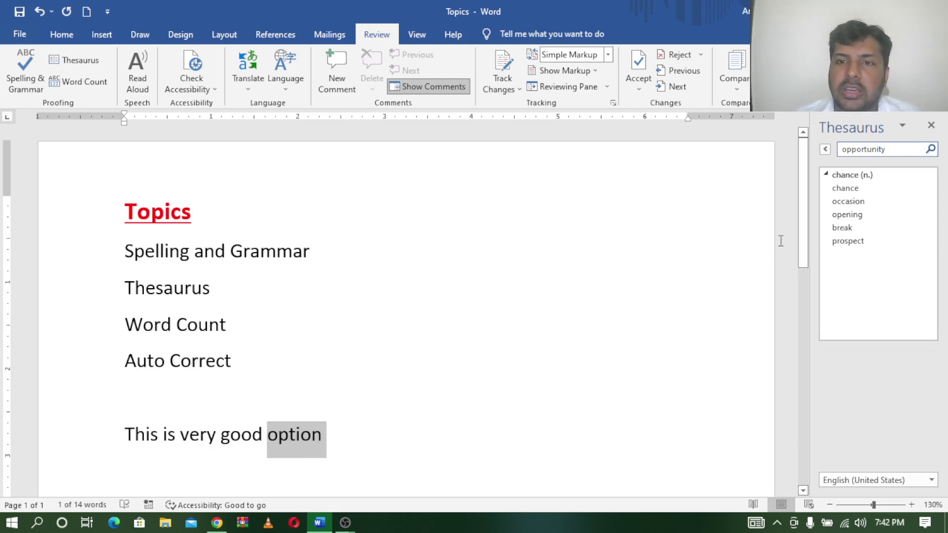
{"action": "mouse_move", "coordinate": [878, 188]}
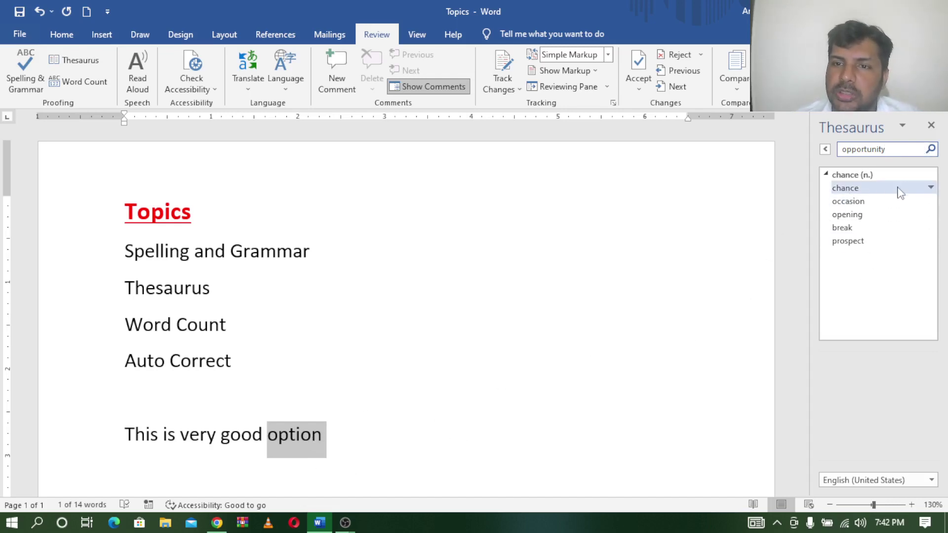
{"action": "left_click", "coordinate": [931, 188]}
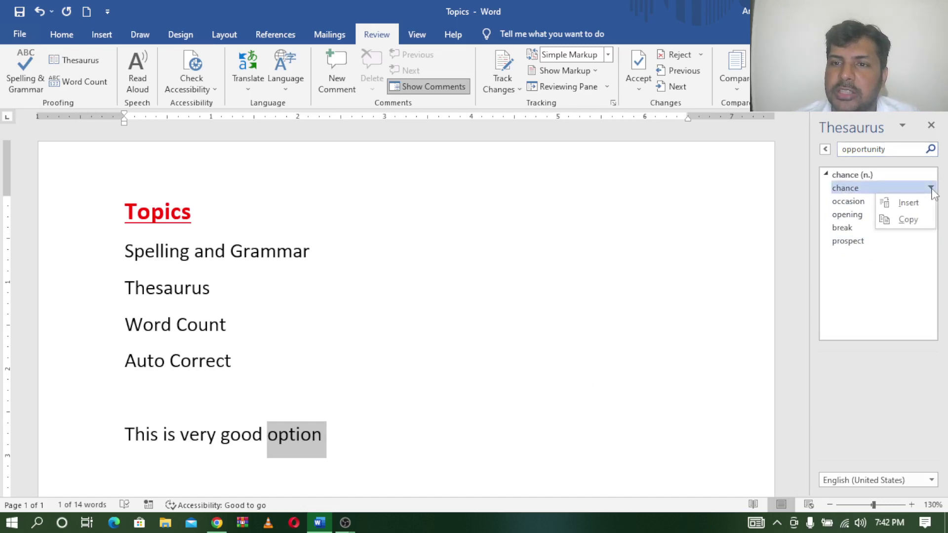
{"action": "left_click", "coordinate": [908, 203]}
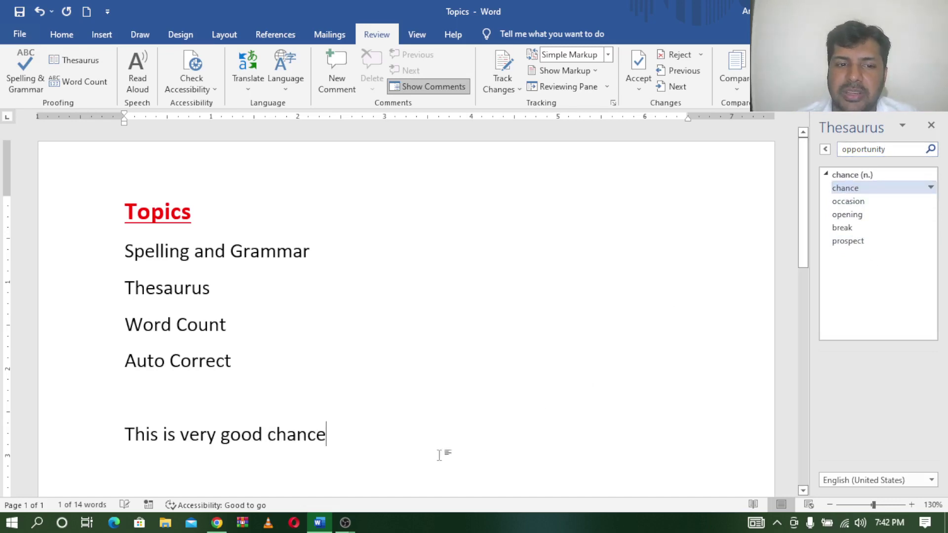
{"action": "left_click", "coordinate": [523, 371]}
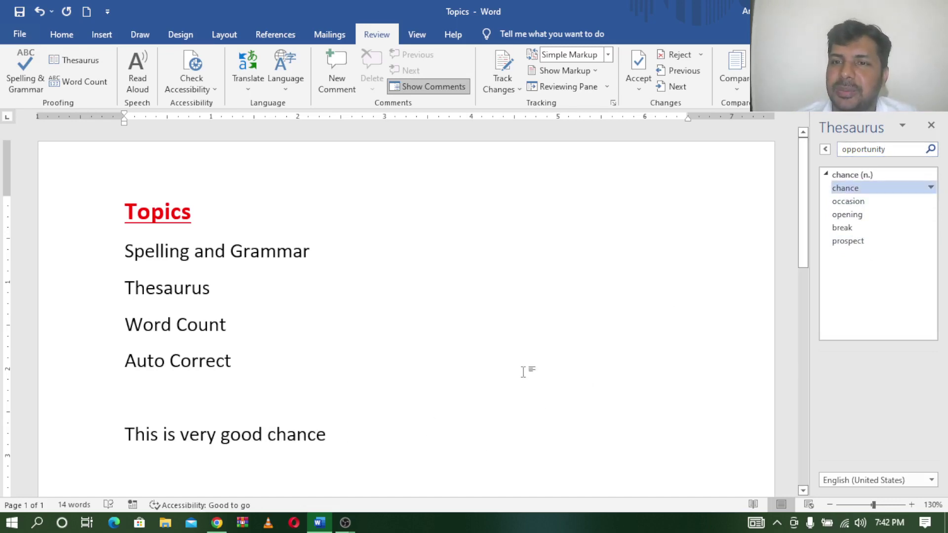
- Close the Thesaurus pane and view word statistics for the selected 'Word Count' line
{"action": "left_click", "coordinate": [932, 125]}
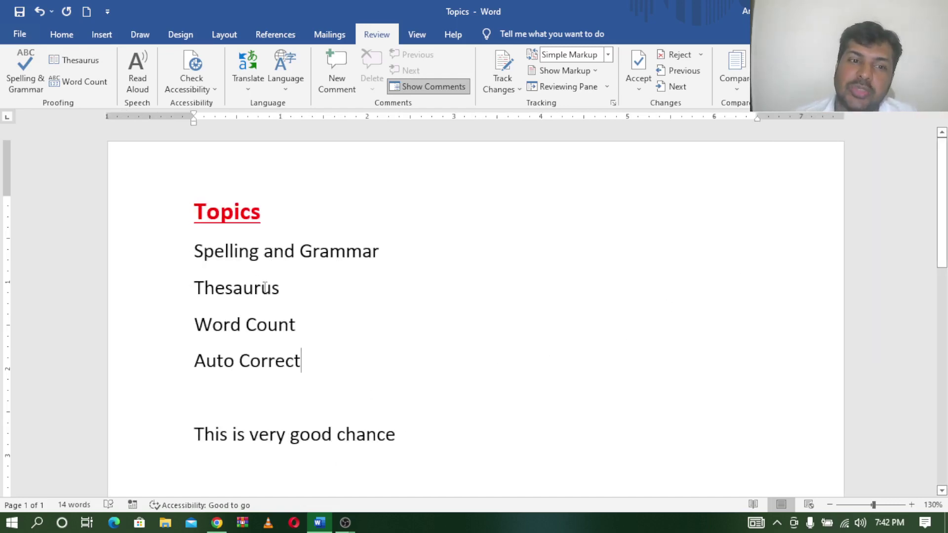
{"action": "left_click", "coordinate": [165, 328]}
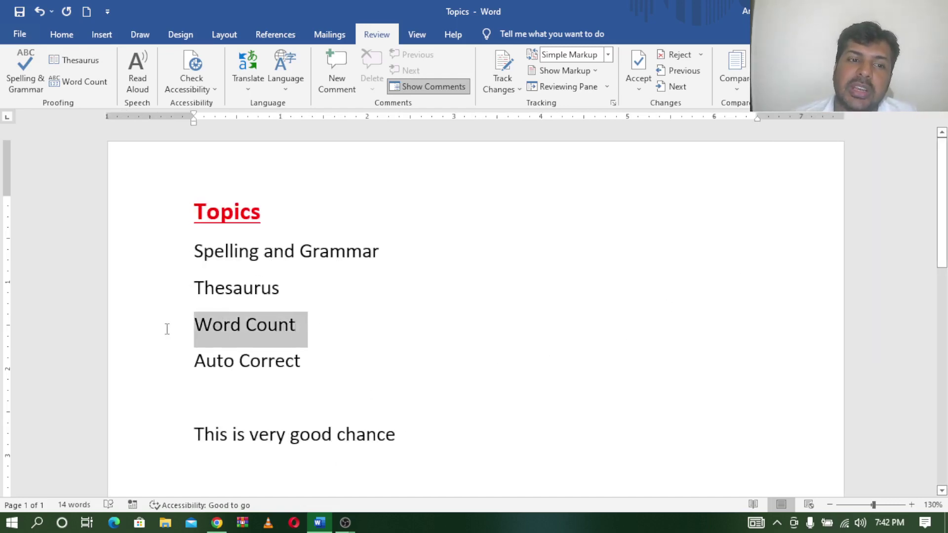
{"action": "left_click", "coordinate": [79, 82]}
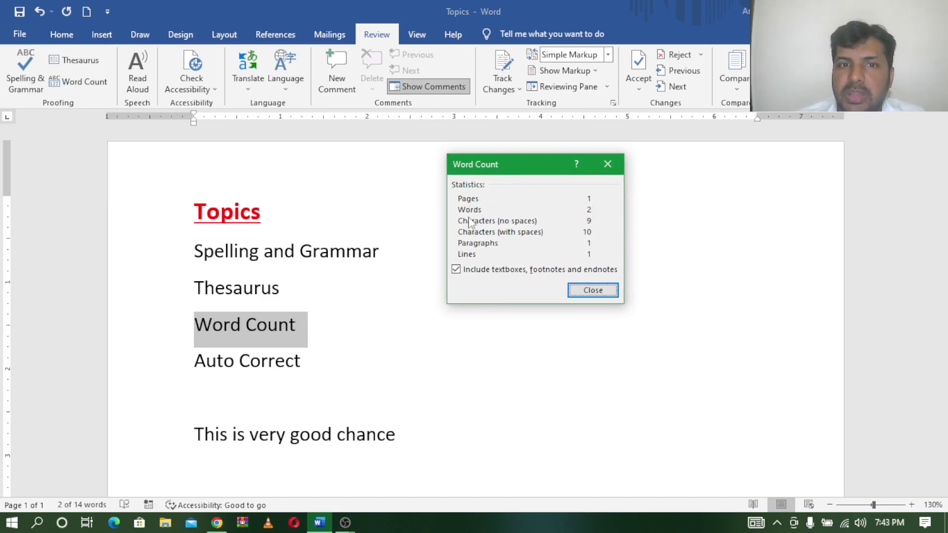
{"action": "left_click", "coordinate": [608, 164]}
- Check the whole document's Word Count twice: 14 words, 73/81 characters, 6 paragraphs
{"action": "left_click", "coordinate": [421, 370]}
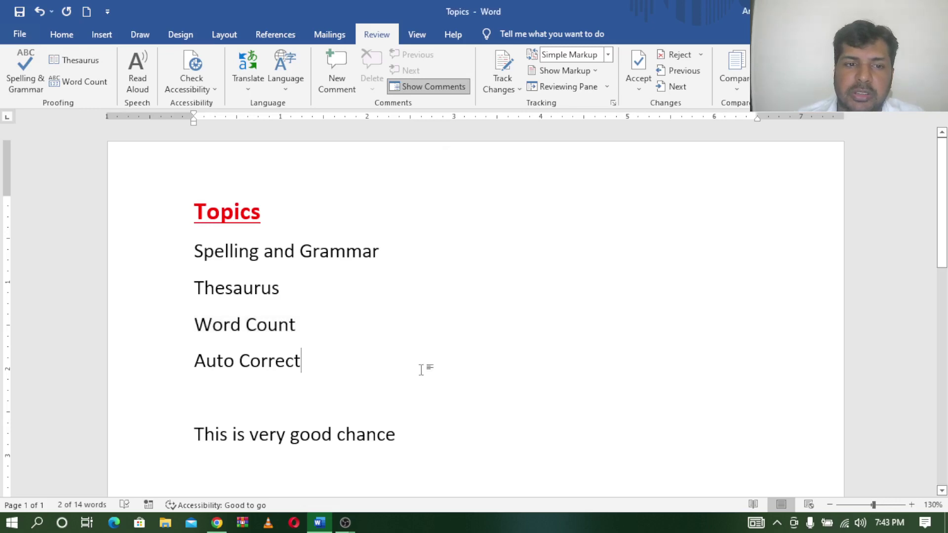
{"action": "left_click", "coordinate": [75, 82]}
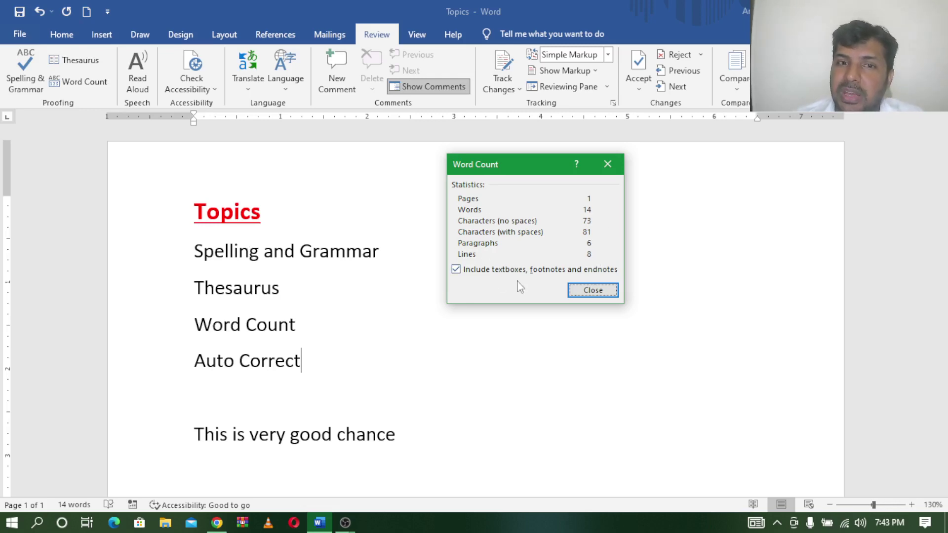
{"action": "left_click", "coordinate": [608, 164]}
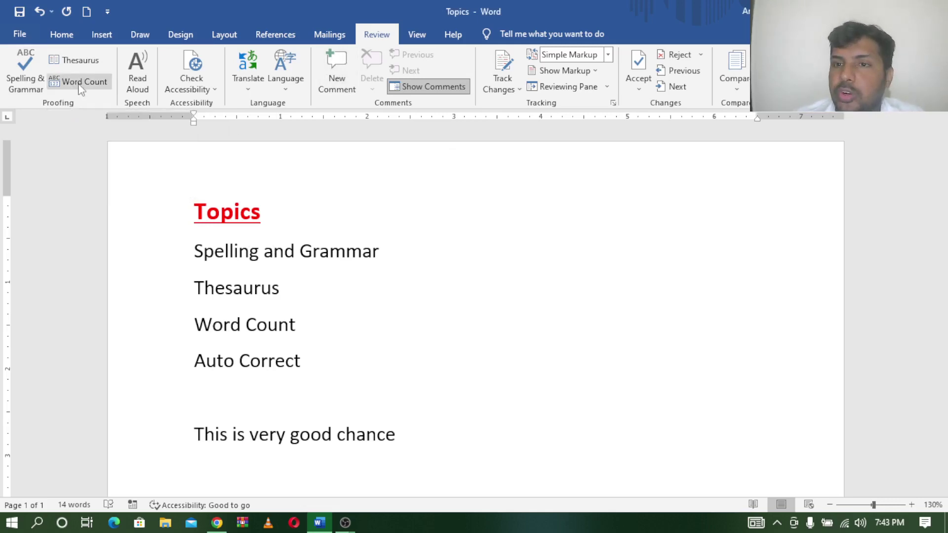
{"action": "left_click", "coordinate": [73, 505]}
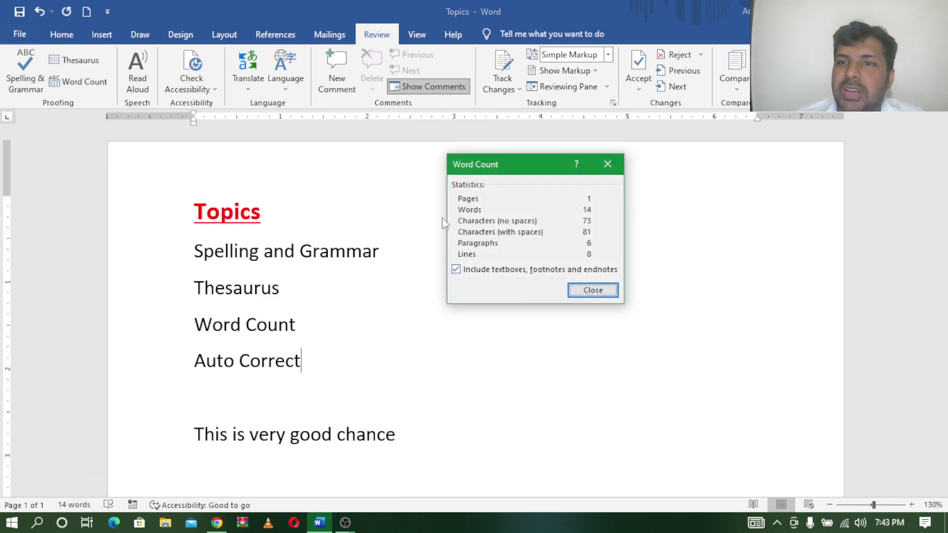
{"action": "left_click", "coordinate": [608, 165]}
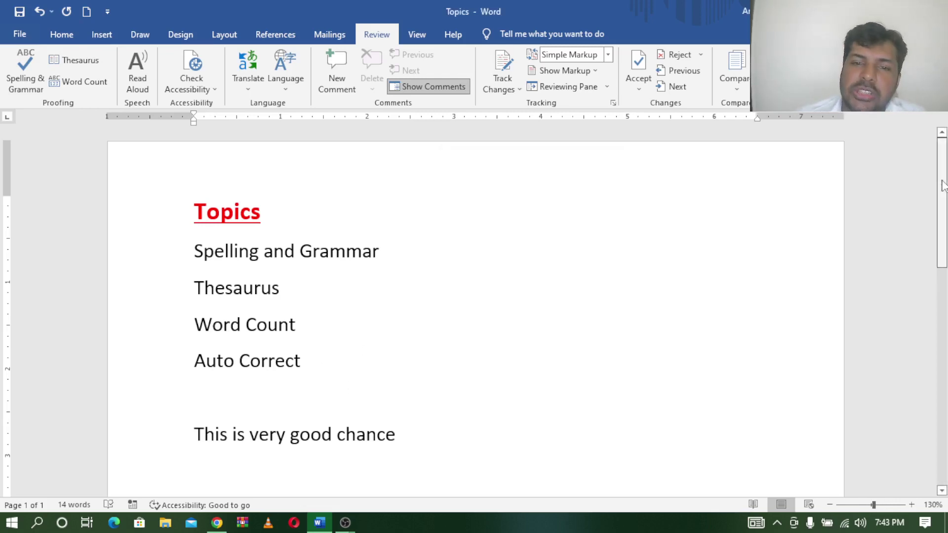
- Type 'The school is decision' below the last sentence, fixing 'dicisin' to 'decision', then start a new line
{"action": "left_click_drag", "start_coordinate": [943, 192], "coordinate": [943, 249]}
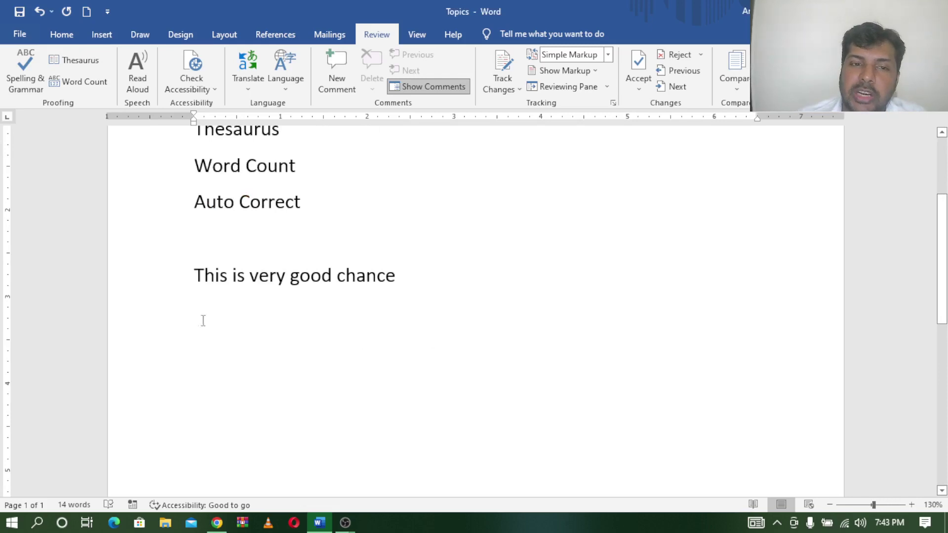
{"action": "left_click", "coordinate": [203, 320]}
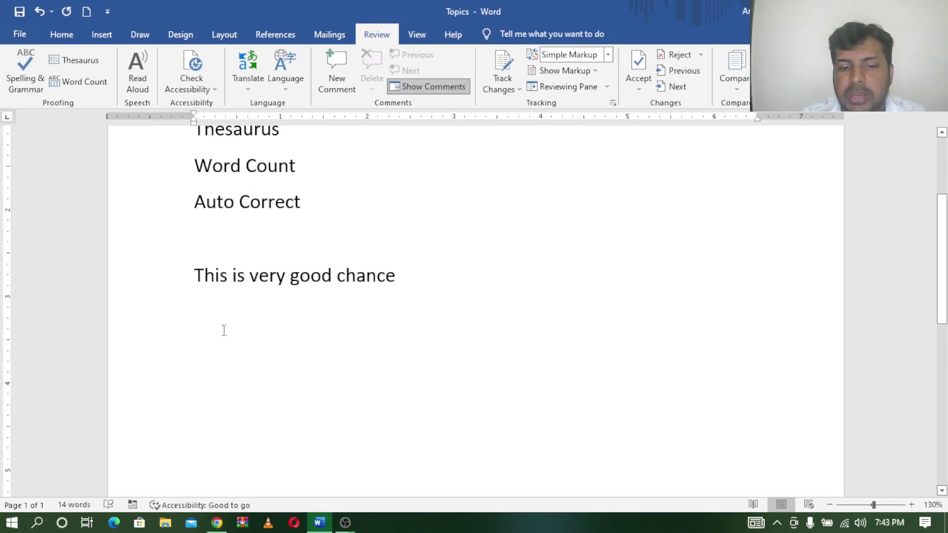
{"action": "type", "text": "the"}
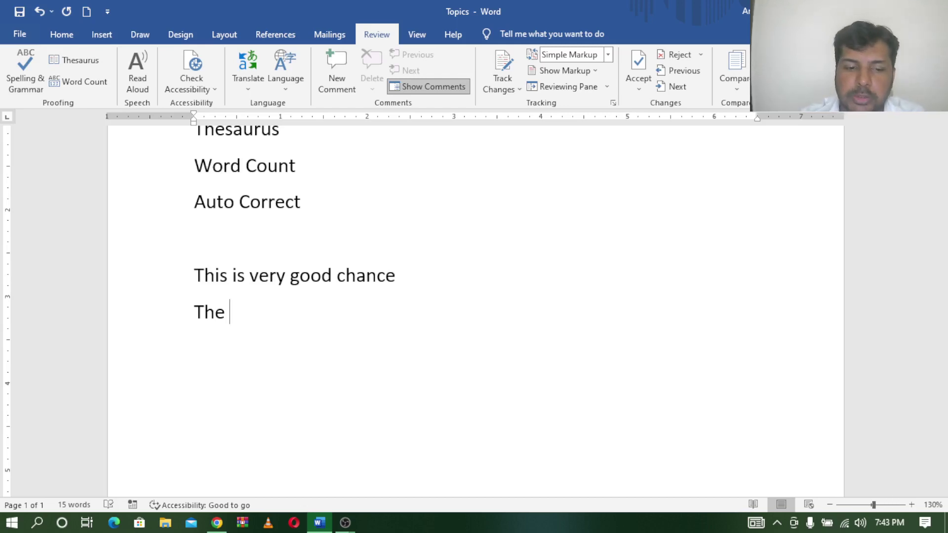
{"action": "type", "text": "sch"}
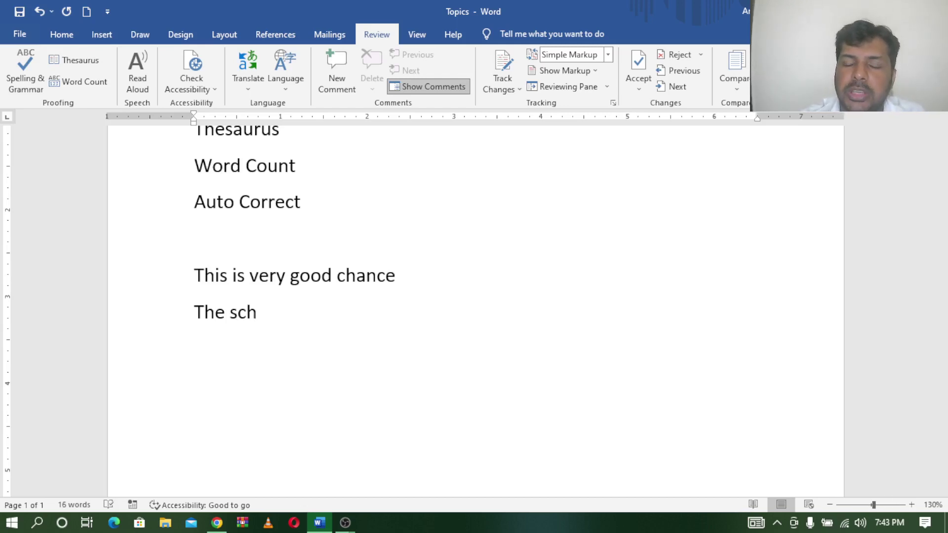
{"action": "type", "text": "o"}
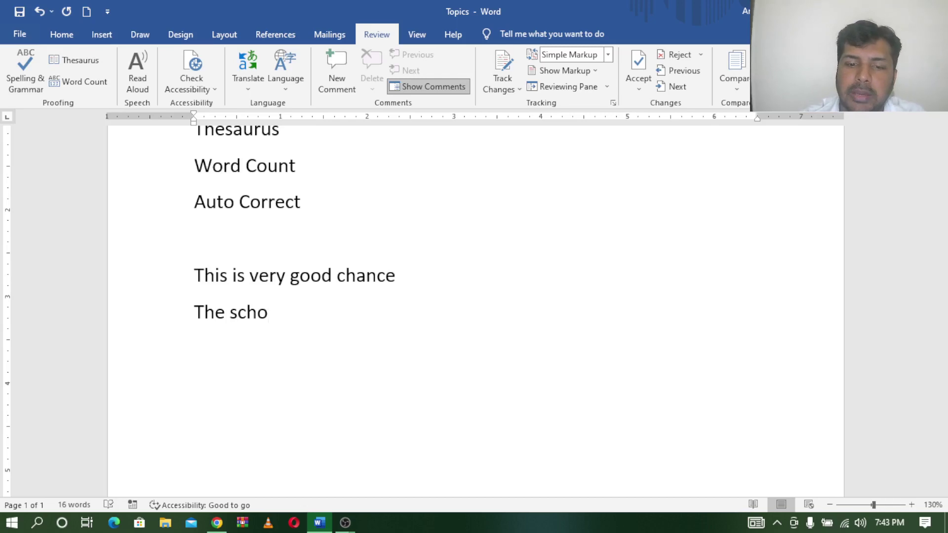
{"action": "type", "text": "l"}
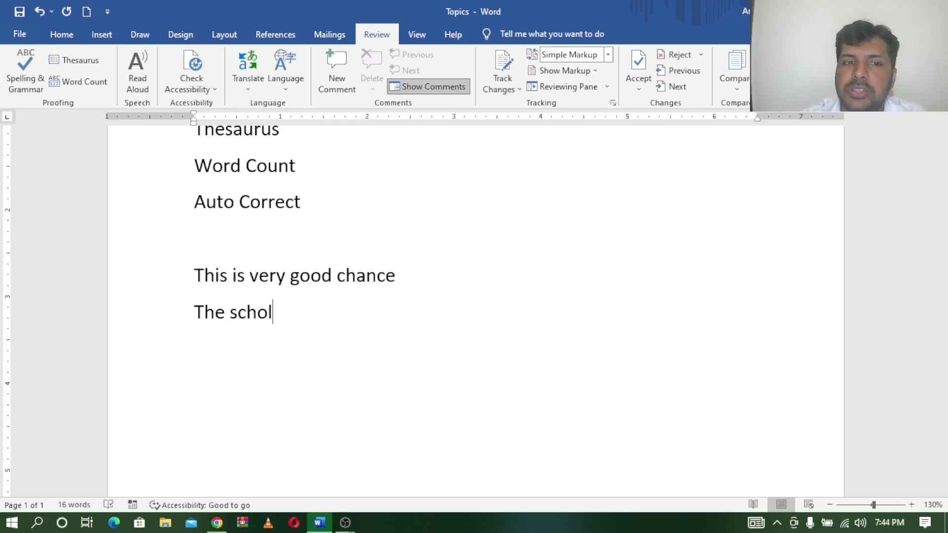
{"action": "key", "text": "BackSpace"}
{"action": "type", "text": "ol "}
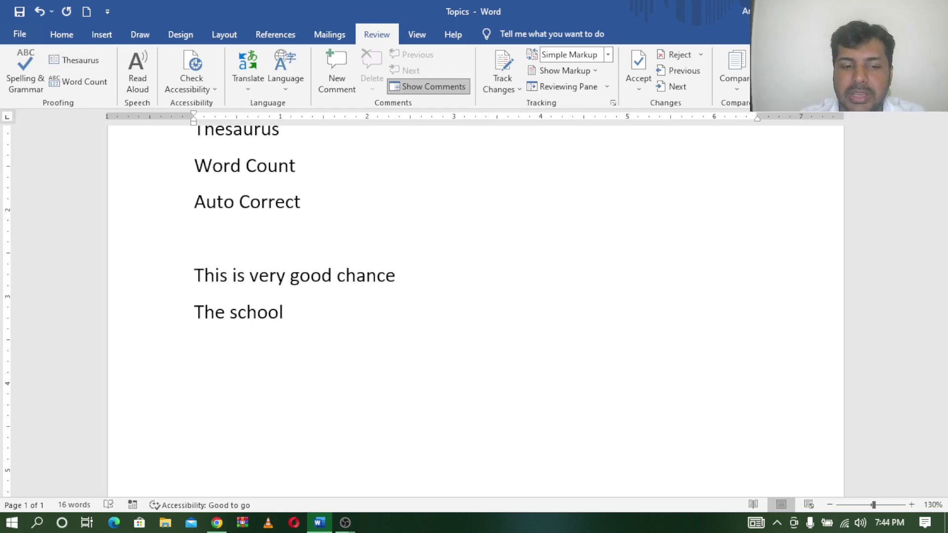
{"action": "type", "text": "d"}
{"action": "key", "text": "BackSpace"}
{"action": "type", "text": "s "}
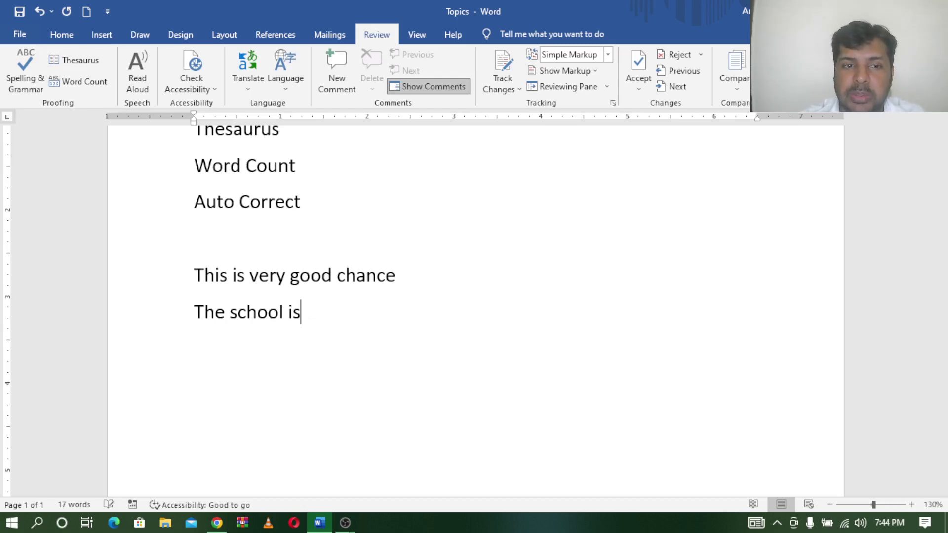
{"action": "type", "text": "dic"}
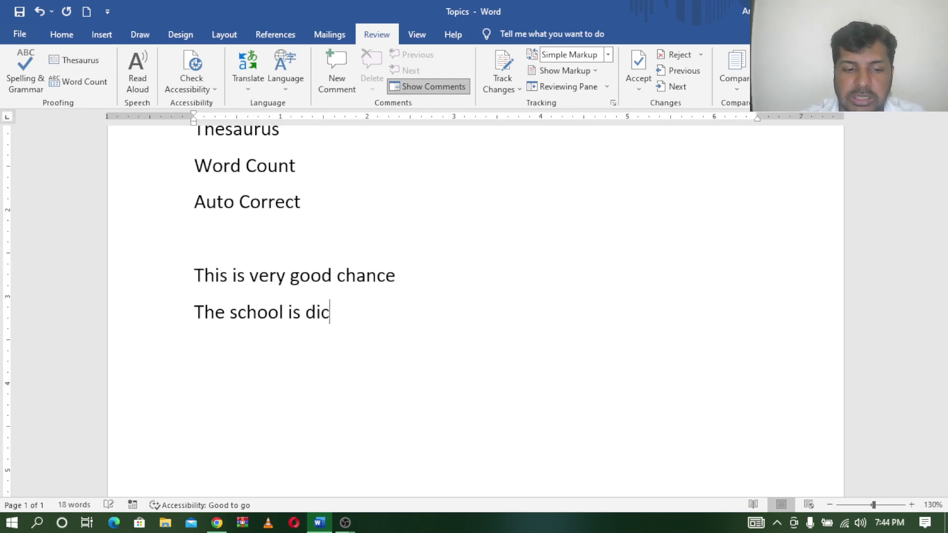
{"action": "type", "text": "isi"}
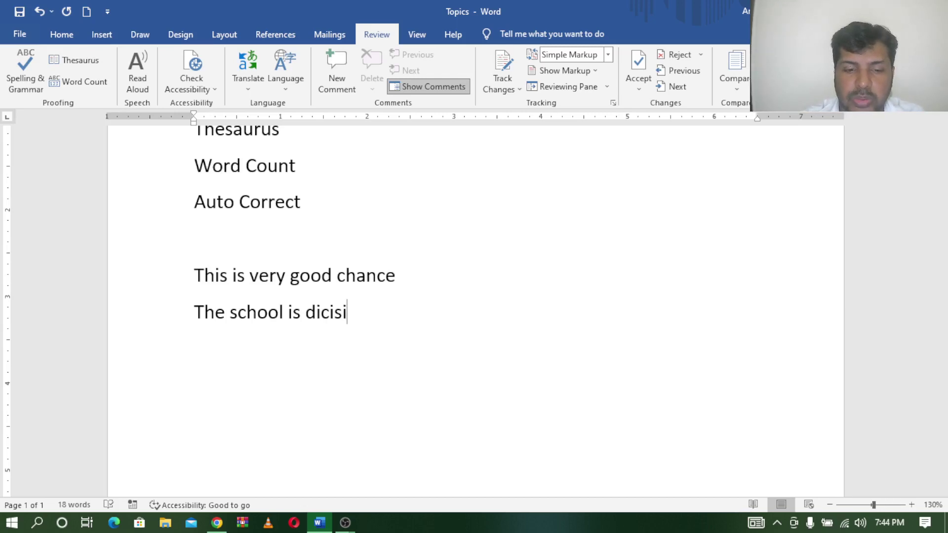
{"action": "type", "text": "n"}
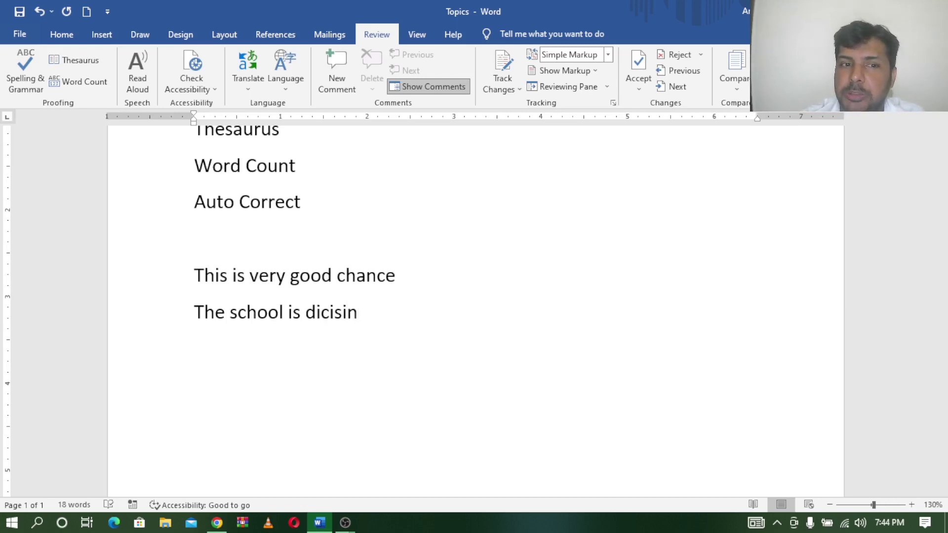
{"action": "key", "text": "Left"}
{"action": "key", "text": "Left"}
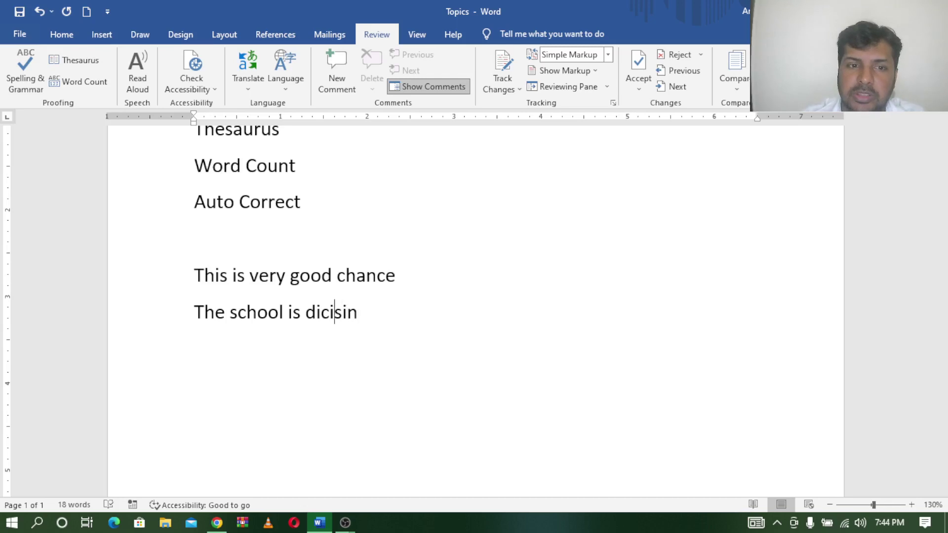
{"action": "key", "text": "Left"}
{"action": "key", "text": "Left"}
{"action": "key", "text": "BackSpace"}
{"action": "type", "text": "e"}
{"action": "key", "text": "Right"}
{"action": "key", "text": "Right"}
{"action": "key", "text": "Right"}
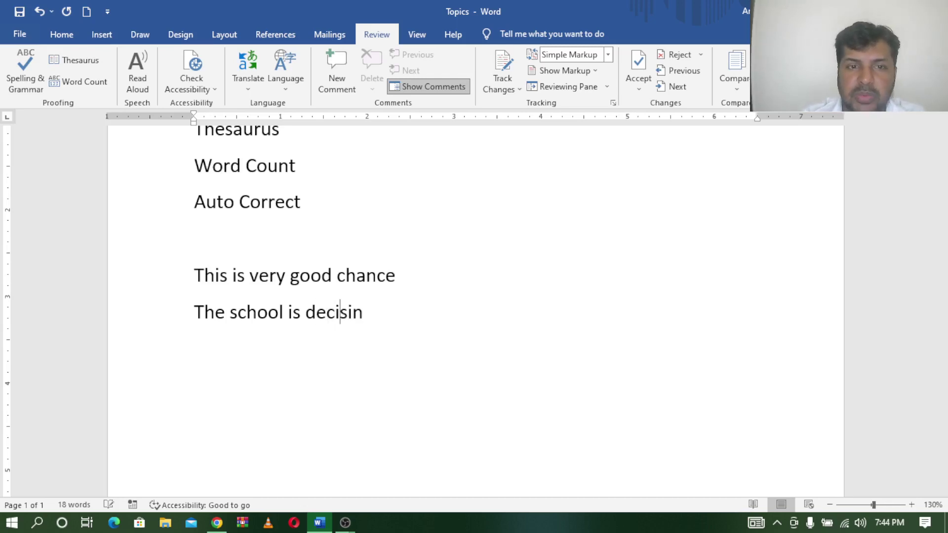
{"action": "key", "text": "Right"}
{"action": "key", "text": "Right"}
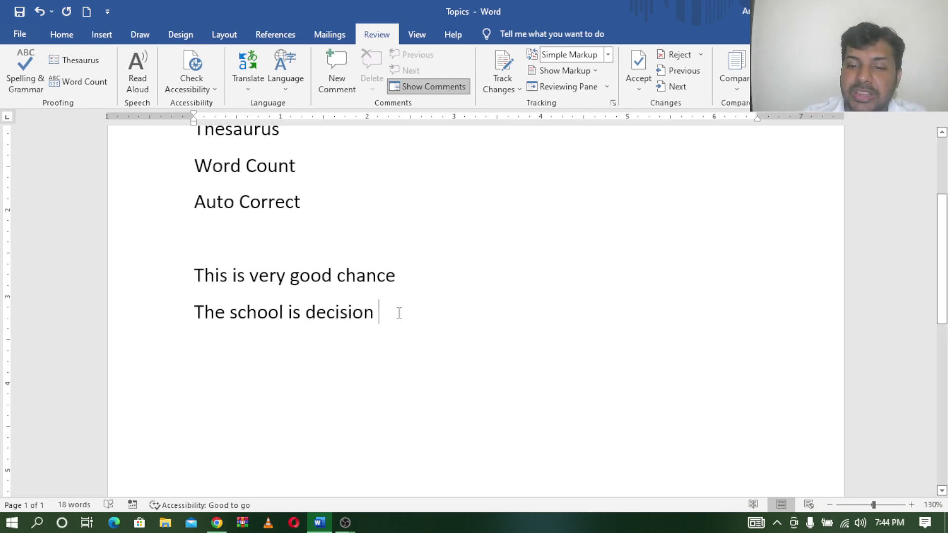
{"action": "key", "text": "Return"}
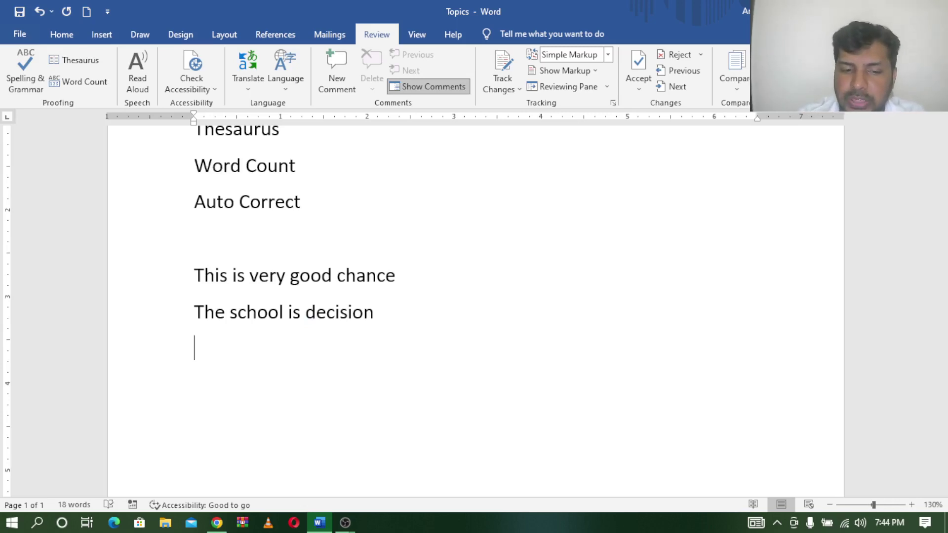
- Type the misspelled word 'Helo' on its own line and add an empty line after it
{"action": "type", "text": "he"}
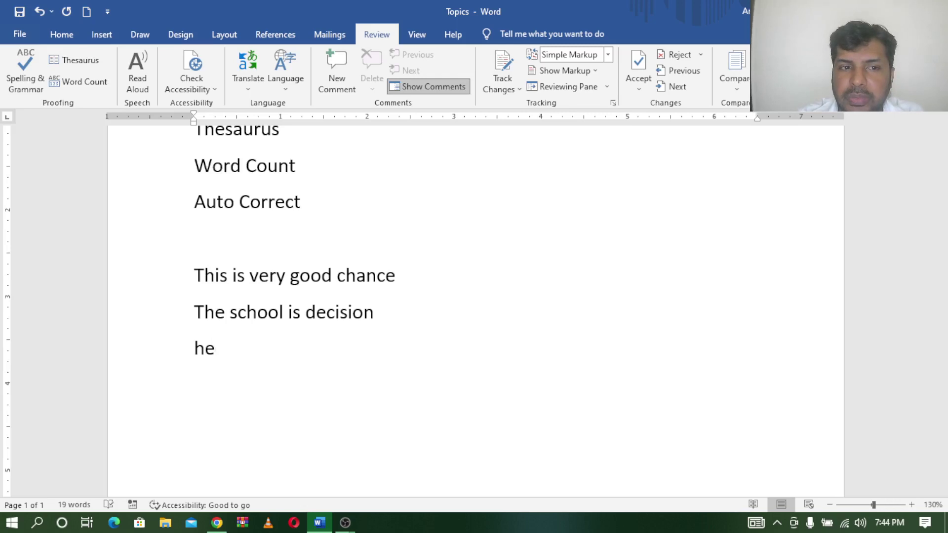
{"action": "type", "text": "lo"}
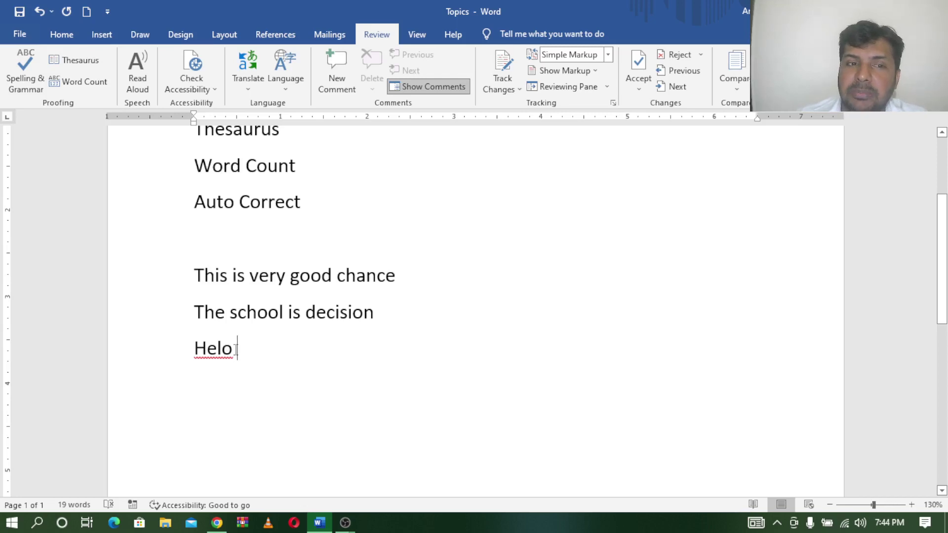
{"action": "key", "text": "BackSpace"}
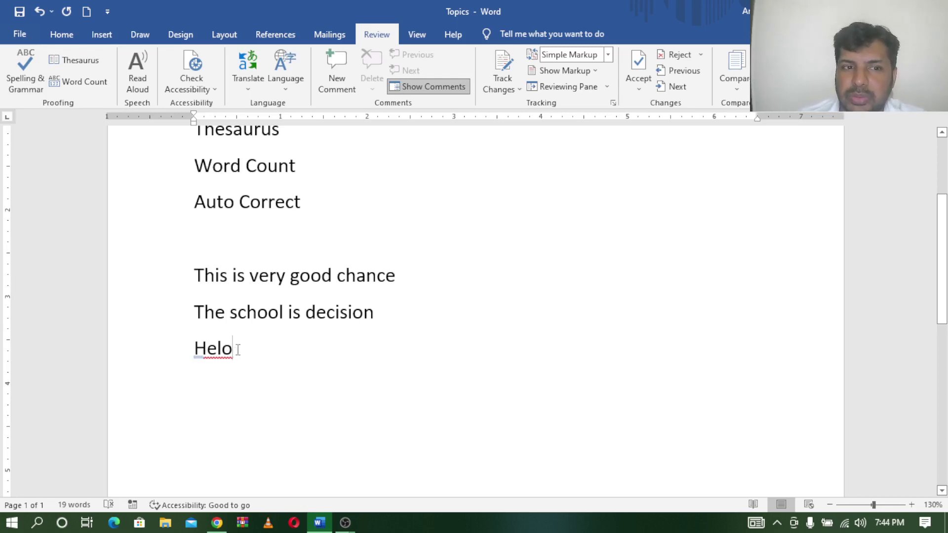
{"action": "double_click", "coordinate": [222, 349]}
{"action": "left_click", "coordinate": [239, 395]}
{"action": "key", "text": "Return"}
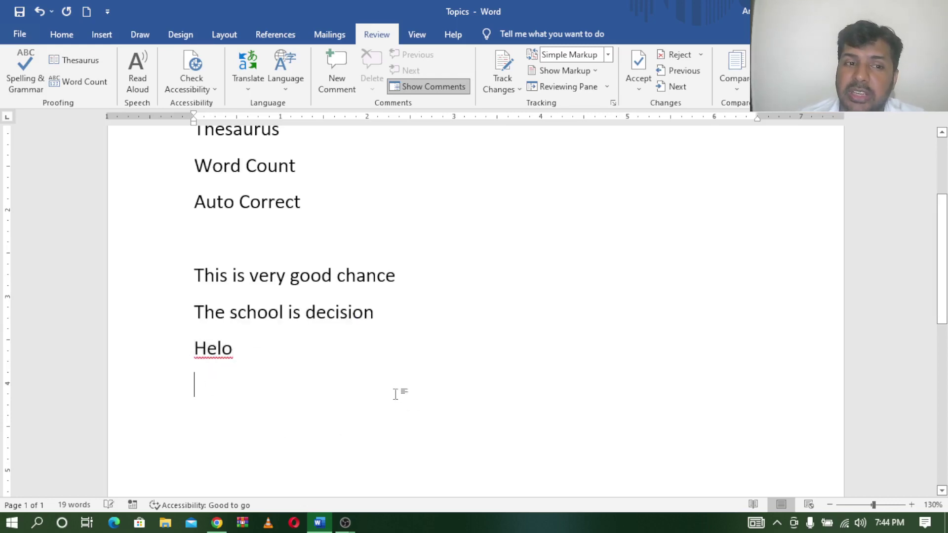
{"action": "left_click", "coordinate": [107, 14]}
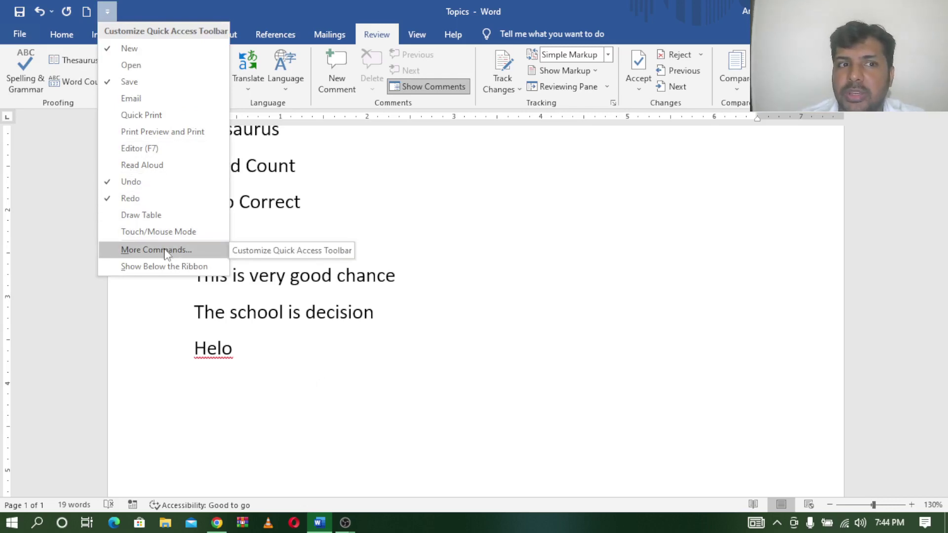
- Dismiss the customization list and open Word Options at the Proofing category
{"action": "left_click", "coordinate": [164, 364]}
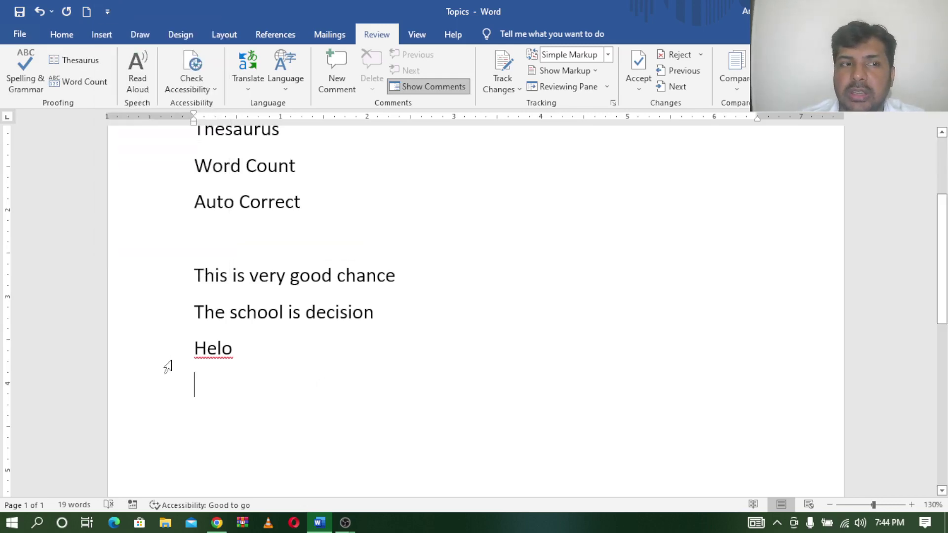
{"action": "left_click", "coordinate": [18, 35]}
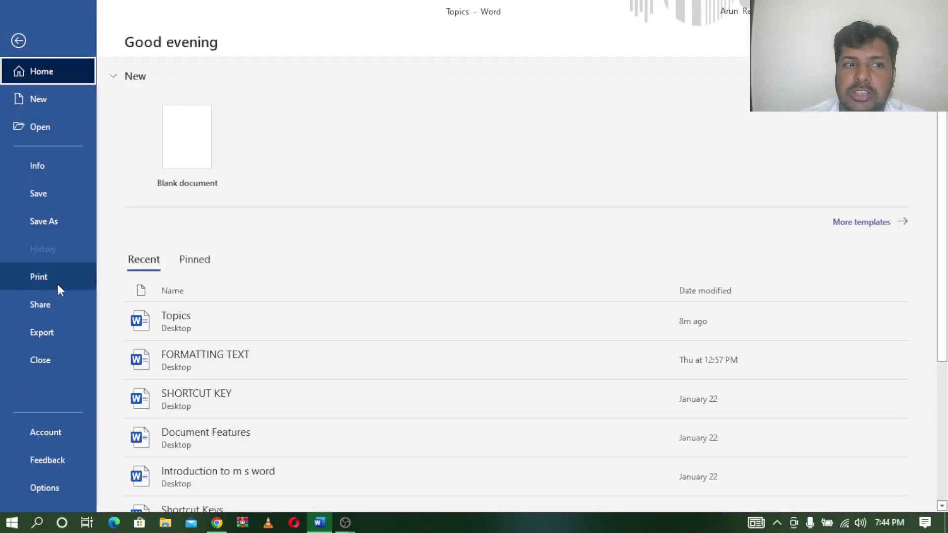
{"action": "left_click", "coordinate": [51, 487]}
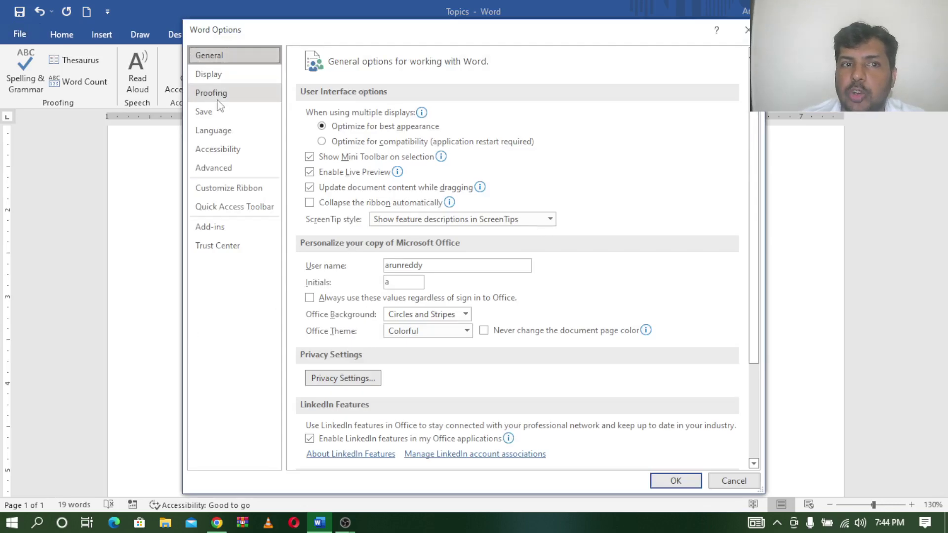
{"action": "left_click", "coordinate": [212, 98]}
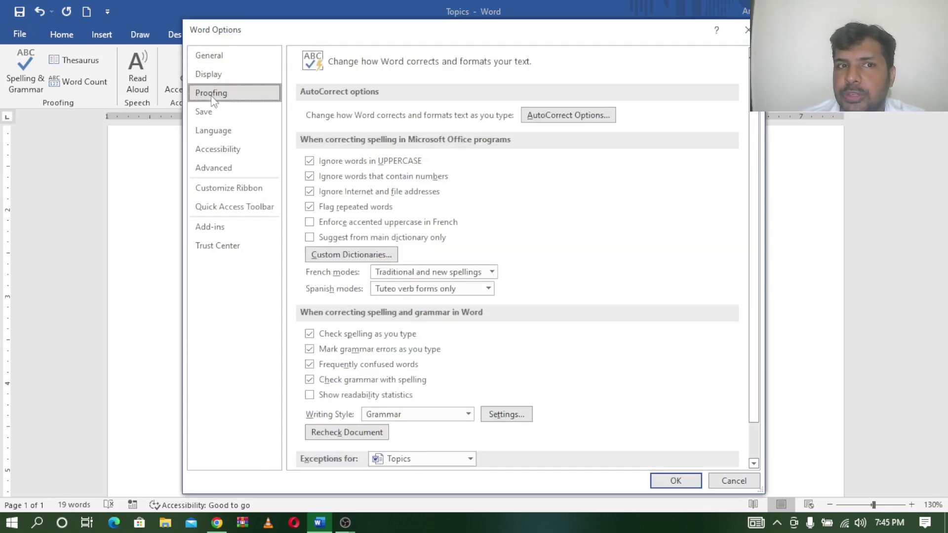
- Add an AutoCorrect entry replacing 'helo' with 'hello', then close Word Options
{"action": "left_click", "coordinate": [570, 118]}
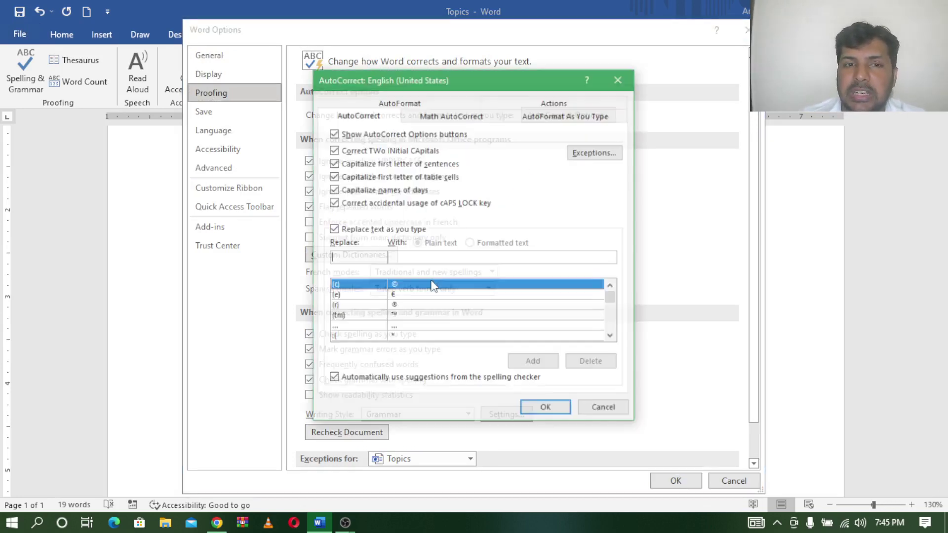
{"action": "type", "text": "h"}
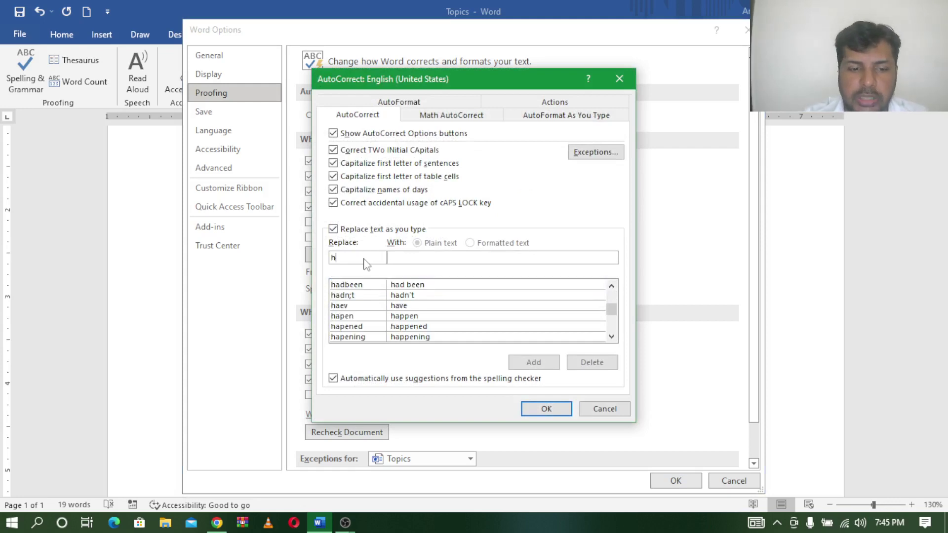
{"action": "type", "text": "elo"}
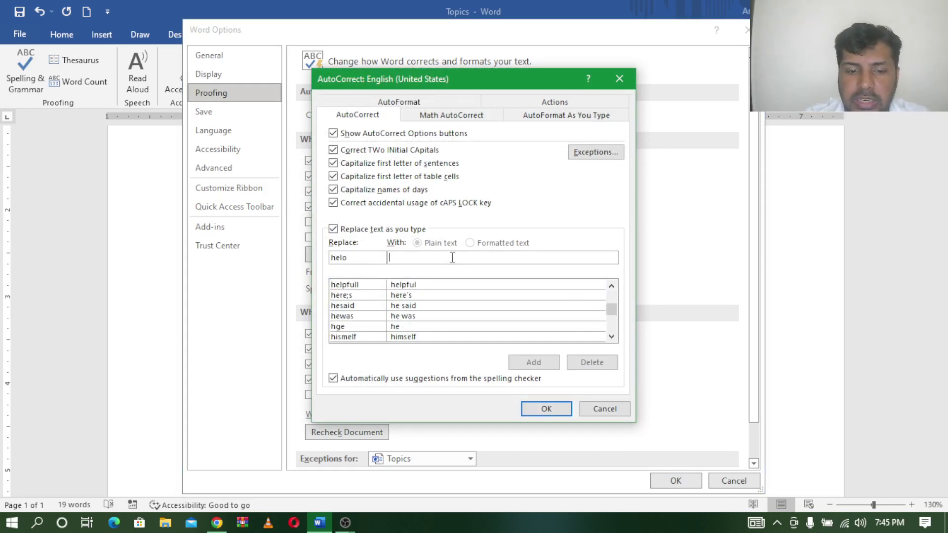
{"action": "type", "text": "hello"}
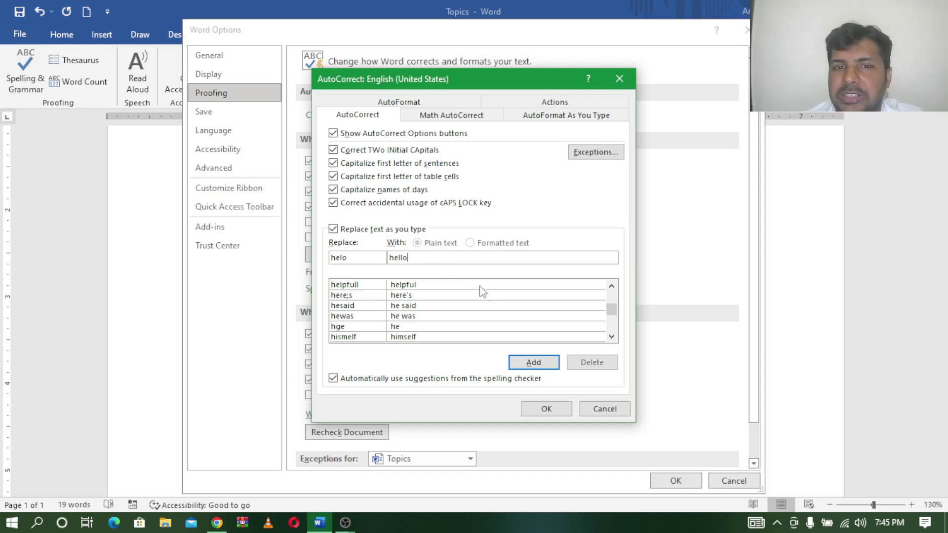
{"action": "left_click", "coordinate": [551, 370]}
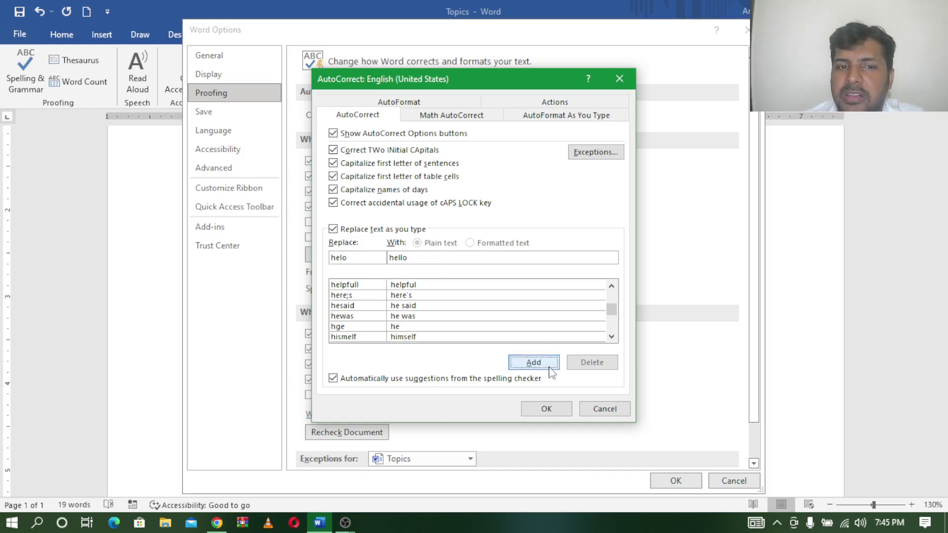
{"action": "left_click", "coordinate": [553, 412]}
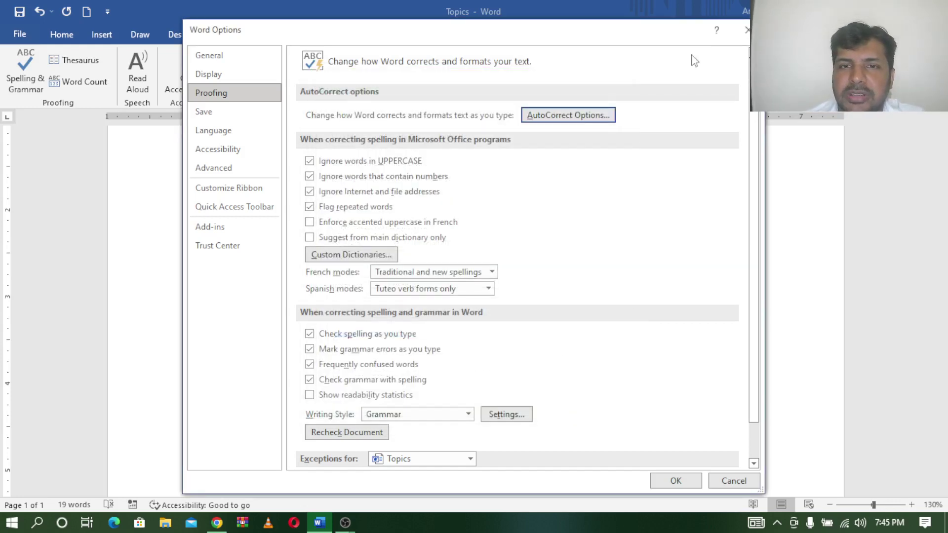
{"action": "left_click", "coordinate": [746, 30]}
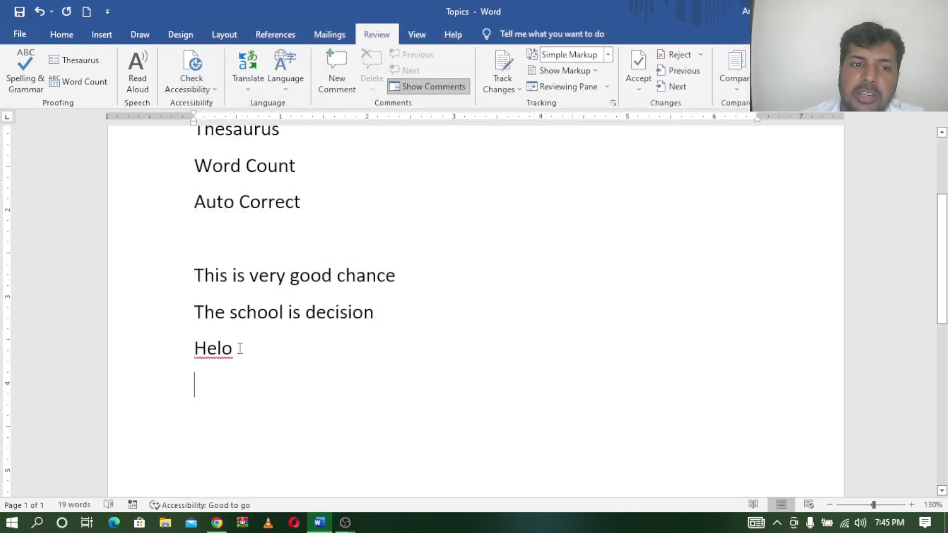
- Delete the misspelled 'Helo' line and retype it so AutoCorrect produces 'hello'
{"action": "key", "text": "BackSpace"}
{"action": "key", "text": "BackSpace"}
{"action": "key", "text": "BackSpace"}
{"action": "key", "text": "BackSpace"}
{"action": "key", "text": "BackSpace"}
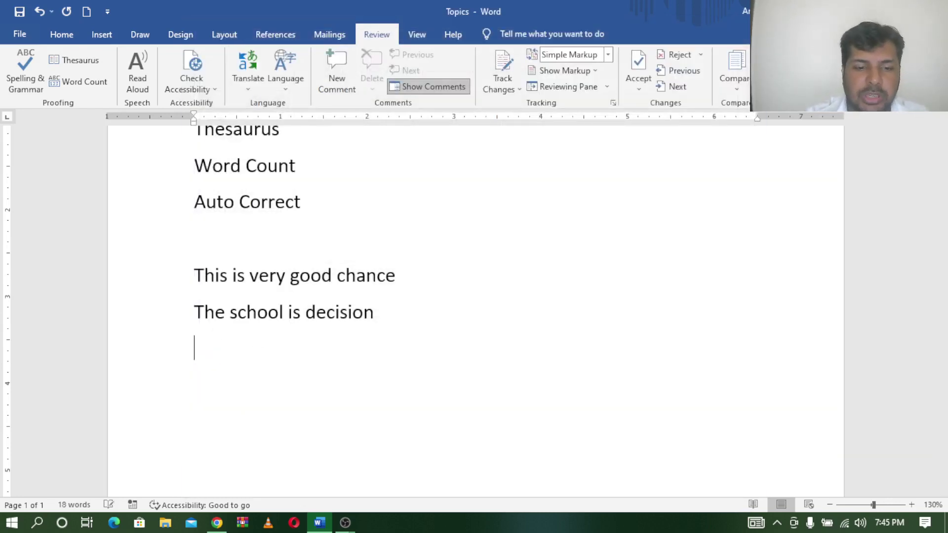
{"action": "type", "text": "hello"}
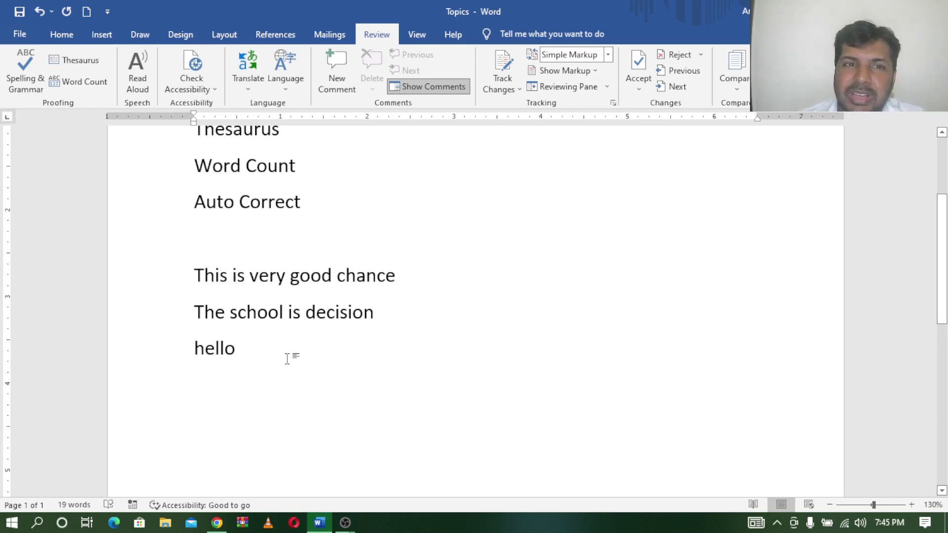
{"action": "scroll", "coordinate": [376, 357], "scroll_direction": "up", "scroll_amount": 3}
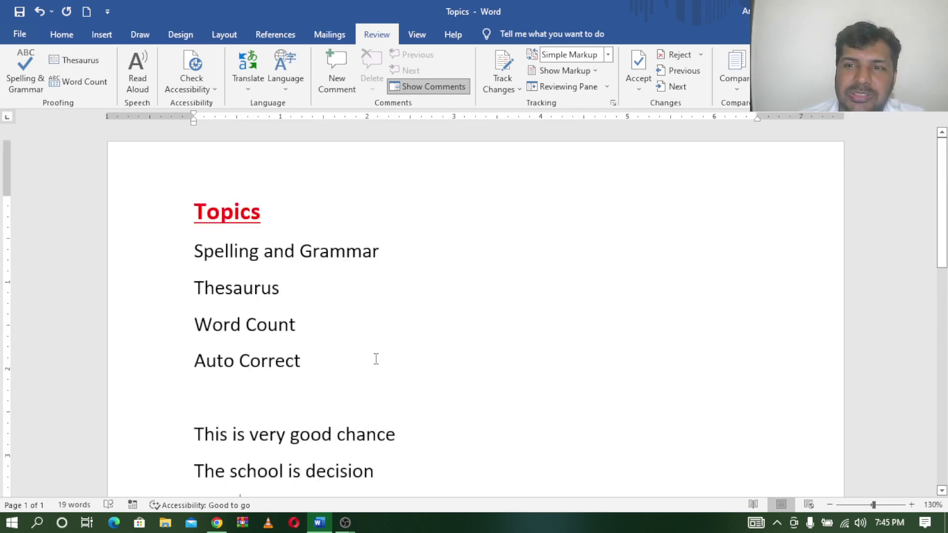
{"action": "left_click_drag", "start_coordinate": [197, 251], "coordinate": [385, 250]}
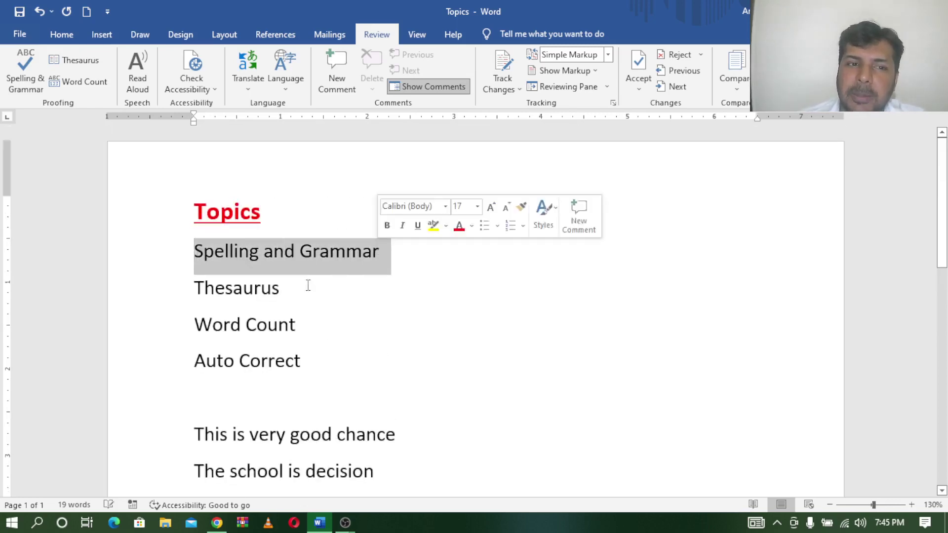
{"action": "left_click_drag", "start_coordinate": [194, 288], "coordinate": [298, 293]}
{"action": "left_click_drag", "start_coordinate": [193, 325], "coordinate": [338, 322]}
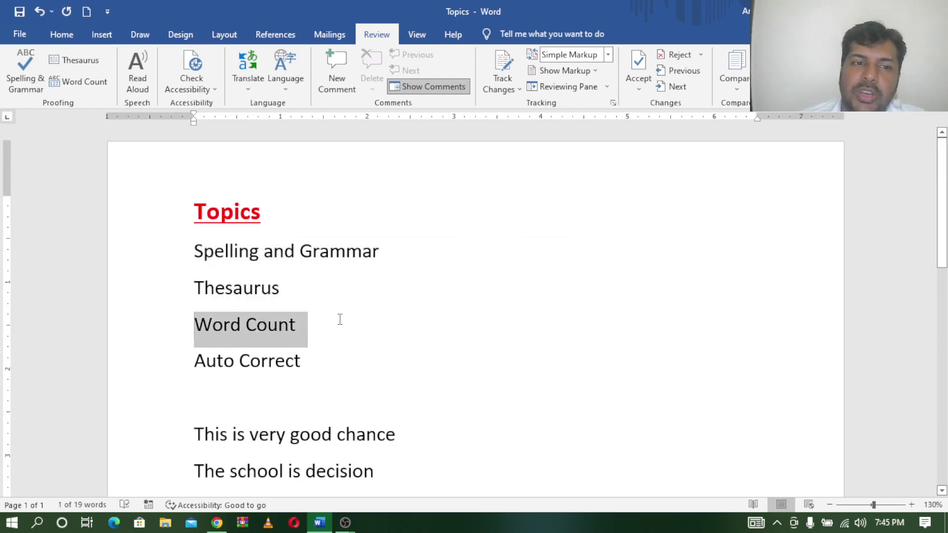
{"action": "left_click_drag", "start_coordinate": [188, 362], "coordinate": [311, 364]}
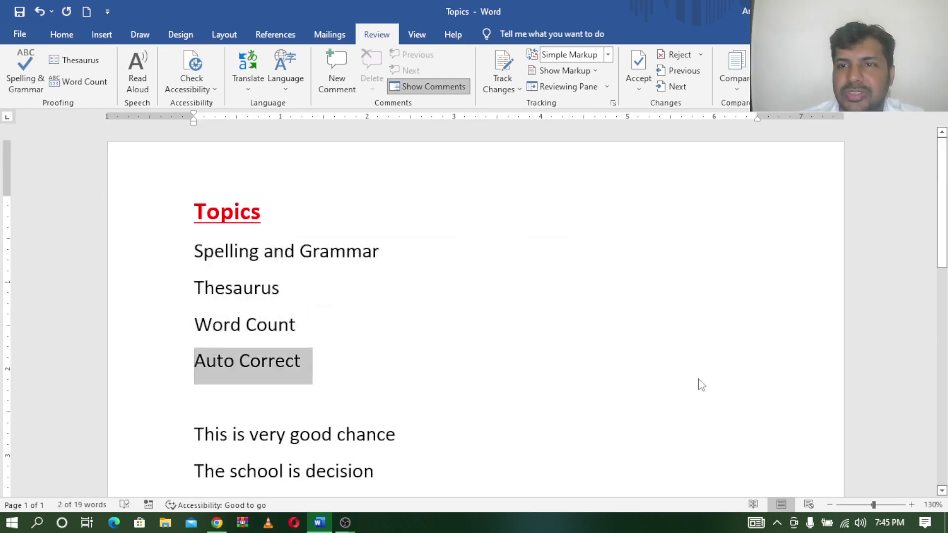
{"action": "left_click", "coordinate": [676, 312]}
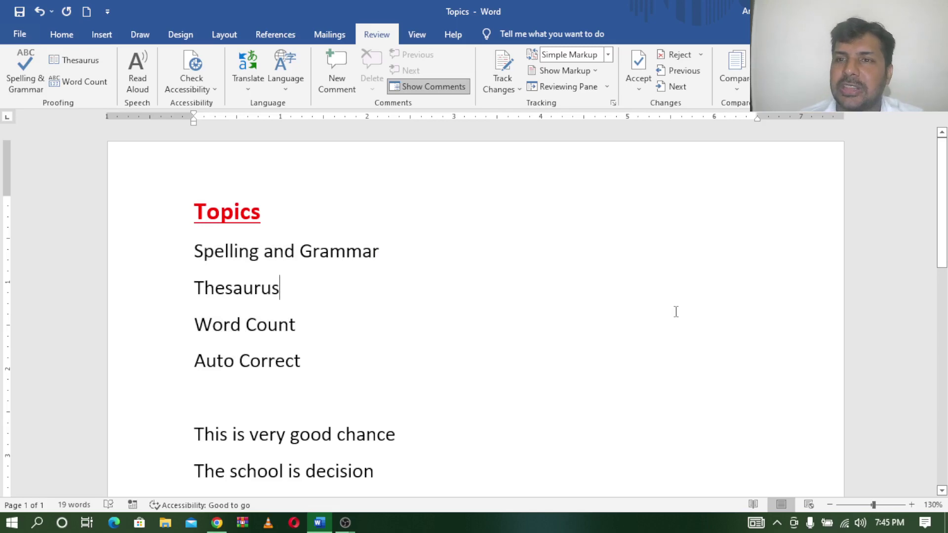